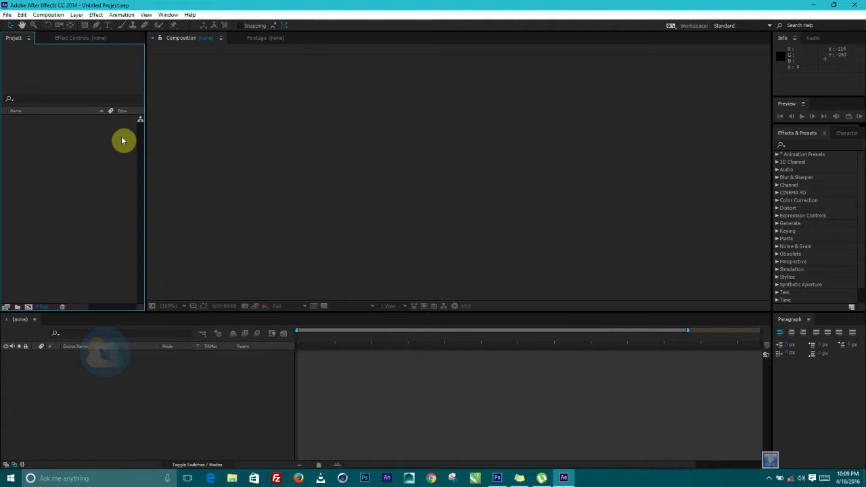
{"action": "left_click", "coordinate": [615, 227]}
{"action": "left_click", "coordinate": [342, 407]}
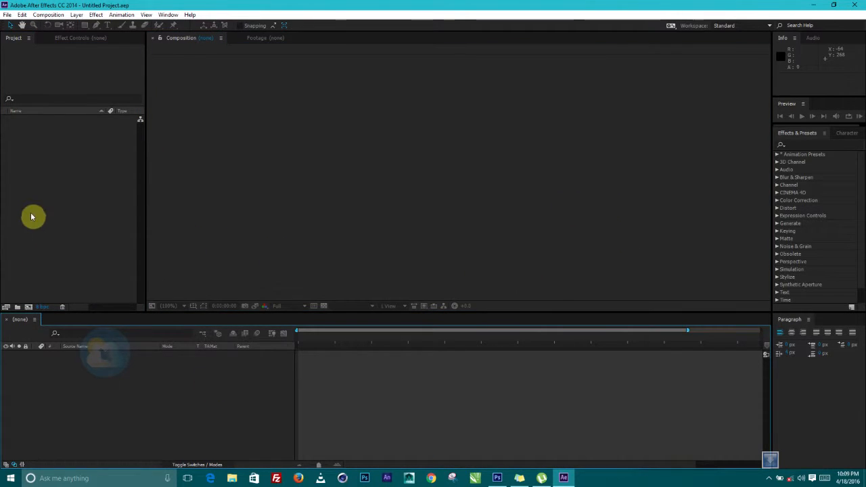
{"action": "left_click", "coordinate": [75, 78]}
{"action": "left_click", "coordinate": [458, 153]}
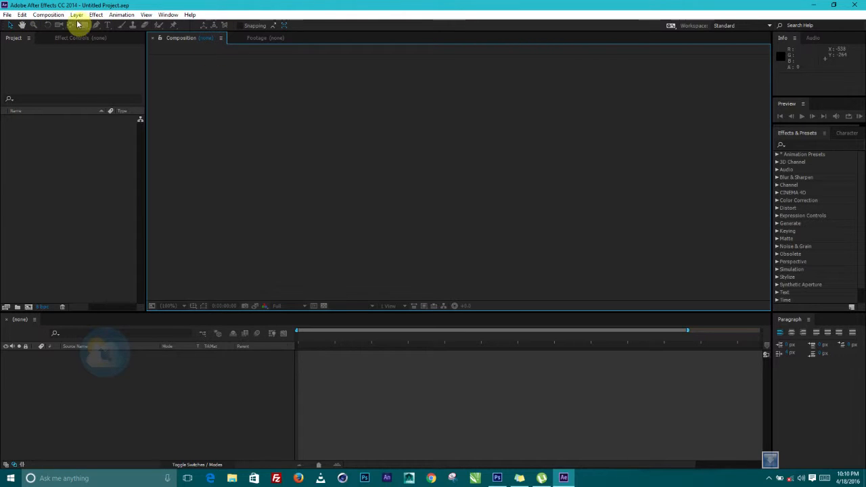
{"action": "left_click", "coordinate": [6, 15]}
{"action": "mouse_move", "coordinate": [122, 14]}
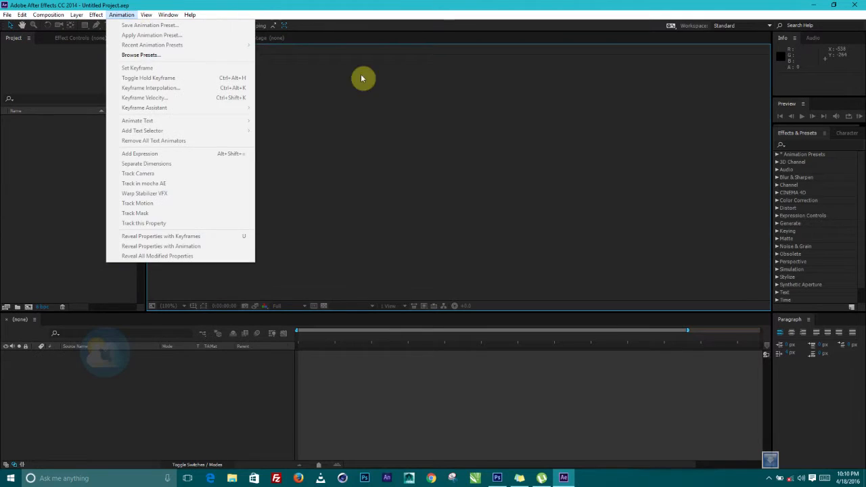
{"action": "left_click", "coordinate": [441, 200]}
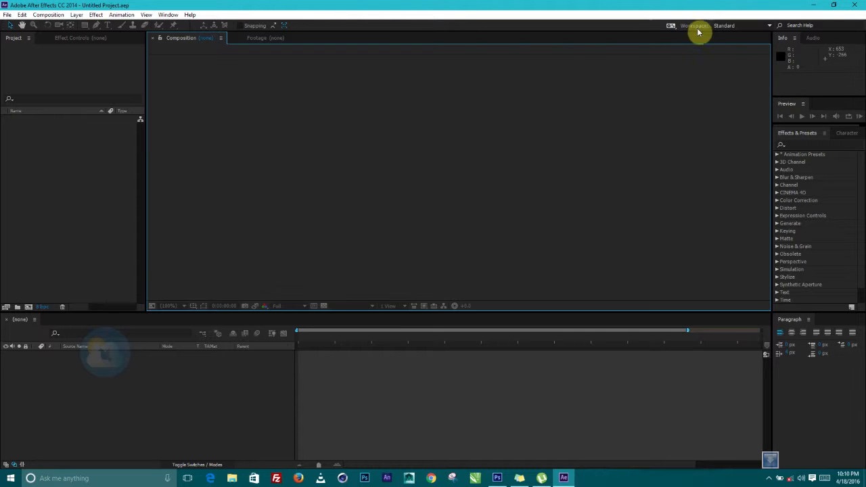
Try out the Text and Effects workspaces and return to the Standard workspace
{"action": "left_click", "coordinate": [727, 25]}
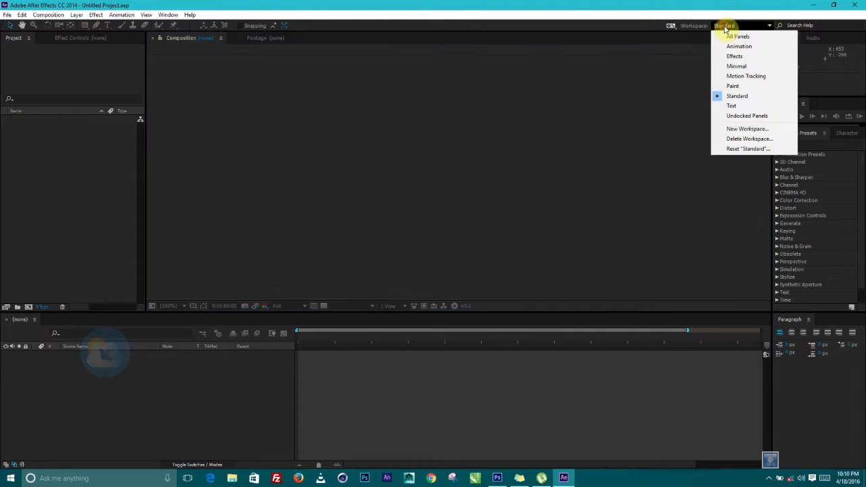
{"action": "left_click", "coordinate": [731, 106]}
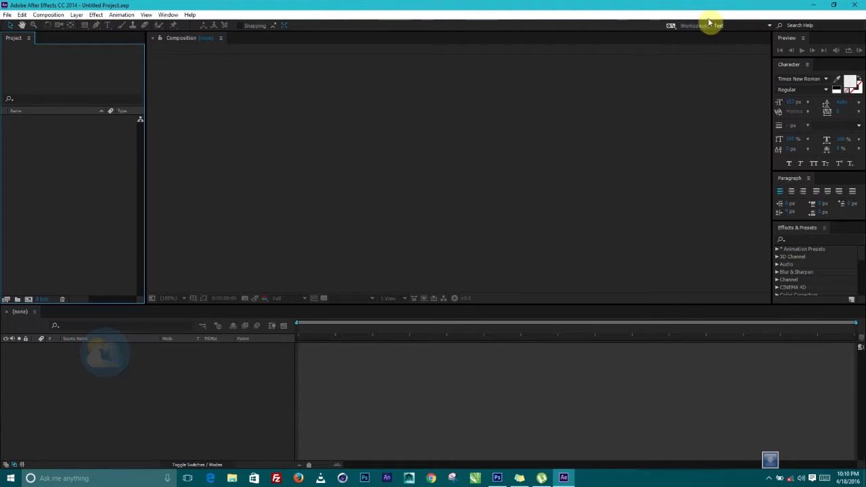
{"action": "left_click", "coordinate": [717, 25]}
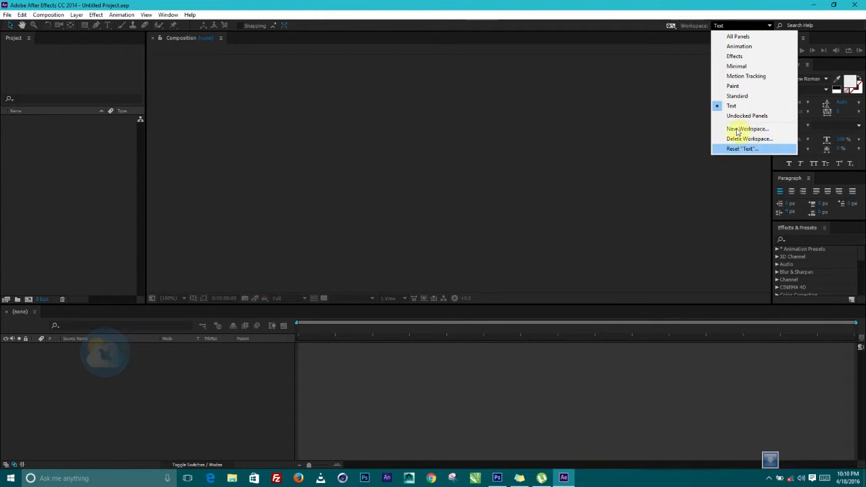
{"action": "left_click", "coordinate": [734, 57]}
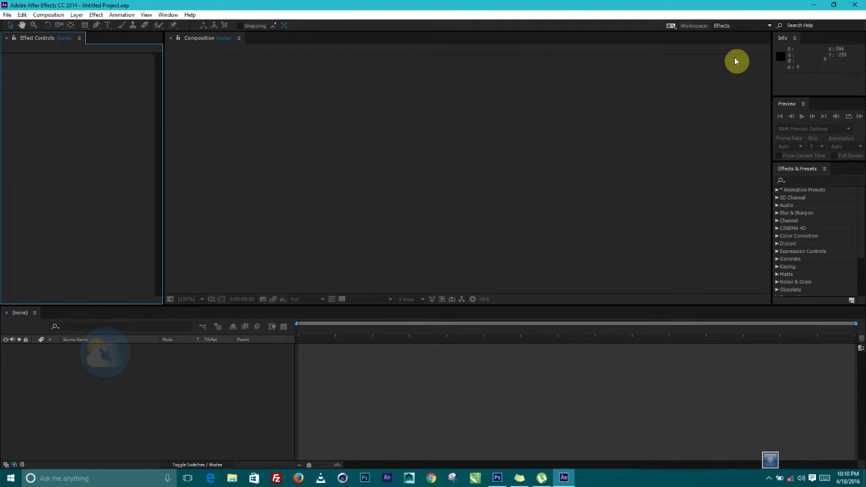
{"action": "left_click", "coordinate": [721, 27]}
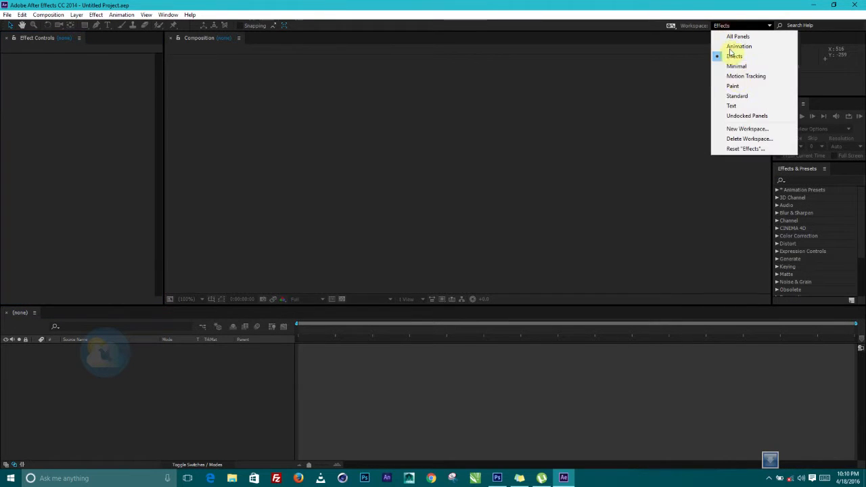
{"action": "left_click", "coordinate": [737, 97]}
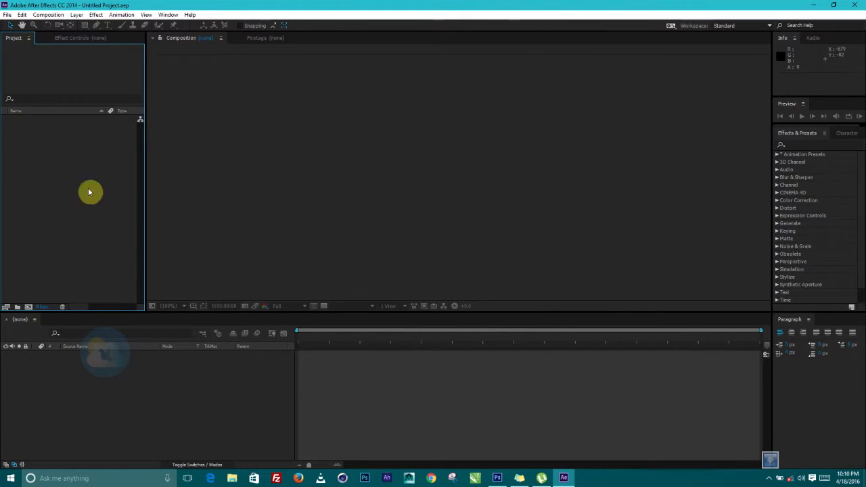
{"action": "left_click", "coordinate": [313, 155]}
{"action": "left_click", "coordinate": [15, 183]}
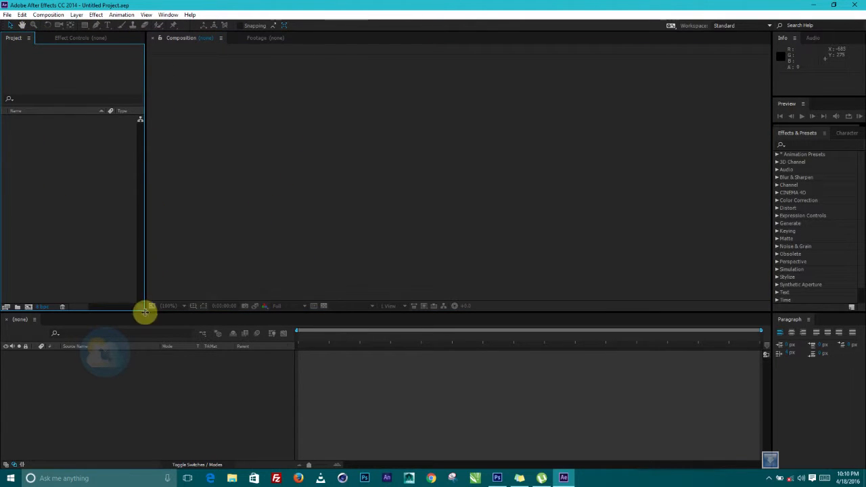
{"action": "left_click", "coordinate": [263, 119]}
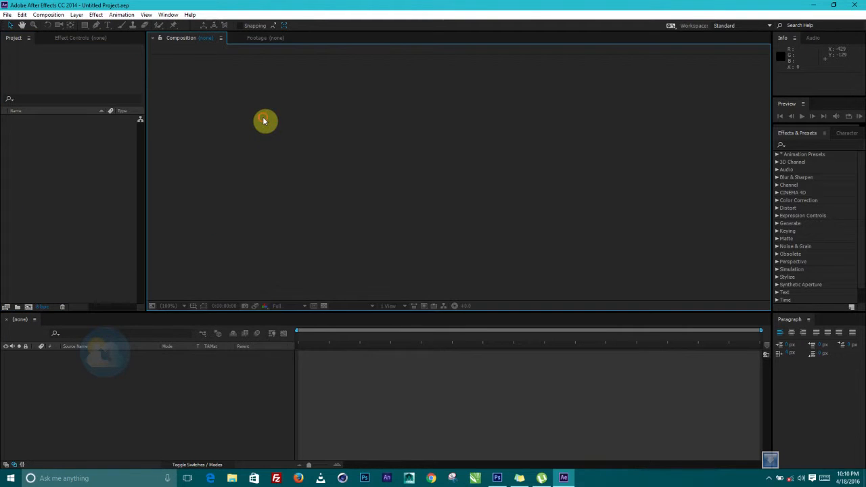
{"action": "left_click", "coordinate": [159, 413]}
{"action": "left_click", "coordinate": [33, 212]}
{"action": "left_click", "coordinate": [308, 157]}
{"action": "left_click", "coordinate": [118, 186]}
{"action": "left_click", "coordinate": [172, 381]}
{"action": "left_click", "coordinate": [475, 178]}
{"action": "left_click", "coordinate": [61, 174]}
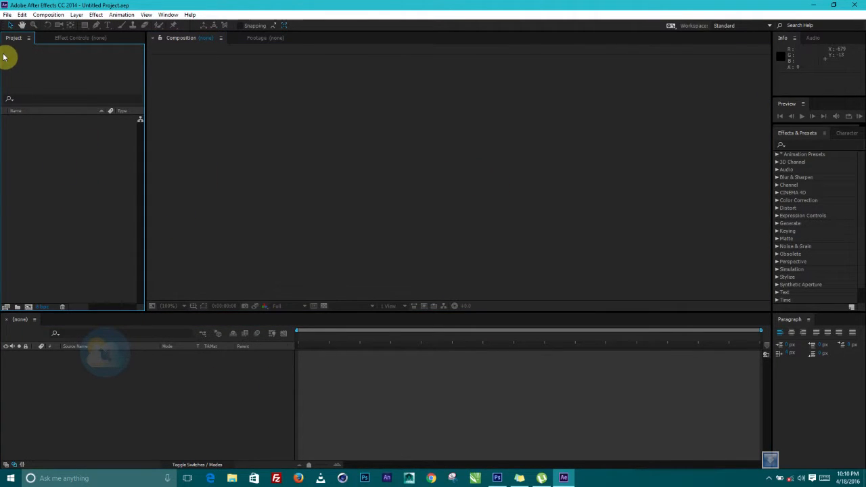
View the empty Effect Controls and Footage areas, returning to the Project and Composition views
{"action": "left_click", "coordinate": [72, 39]}
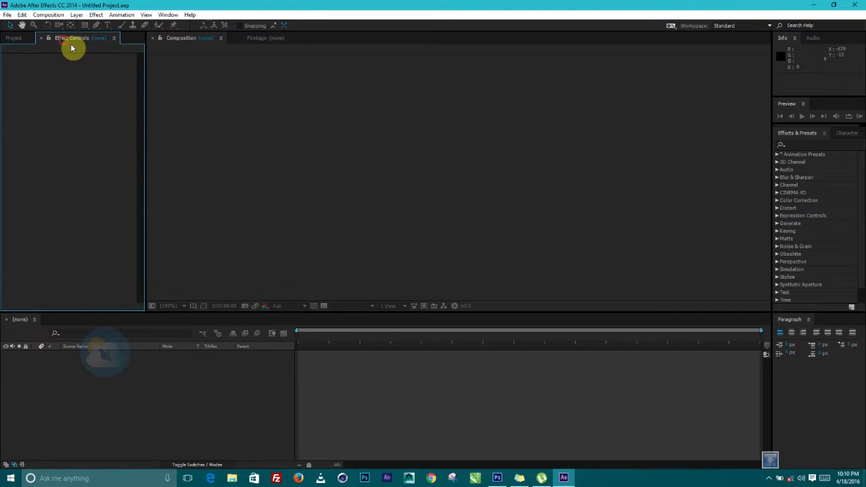
{"action": "left_click", "coordinate": [13, 38]}
{"action": "left_click", "coordinate": [322, 108]}
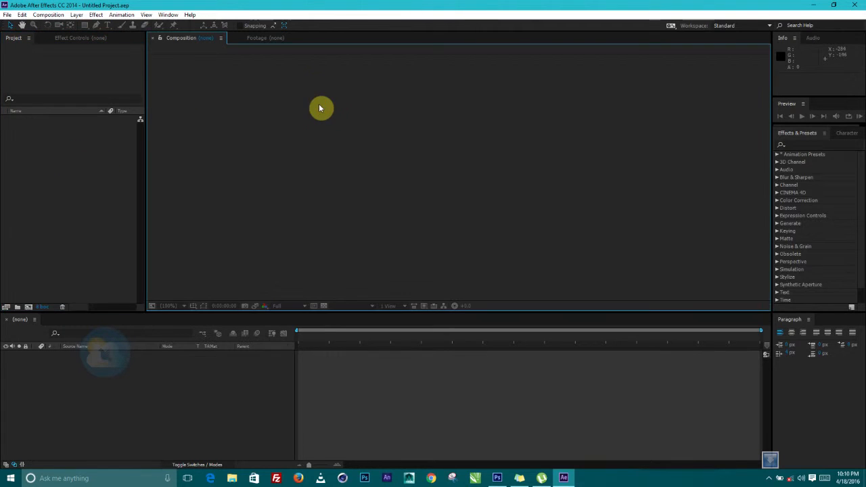
{"action": "left_click", "coordinate": [265, 40]}
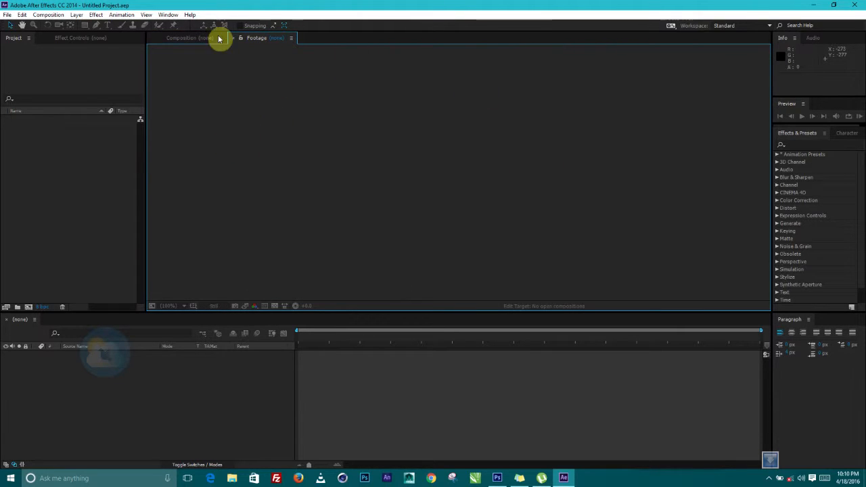
{"action": "left_click", "coordinate": [179, 39]}
Examine the Info, Audio, Preview, Effects & Presets, Character and Paragraph controls of the Standard workspace
{"action": "left_click", "coordinate": [815, 59]}
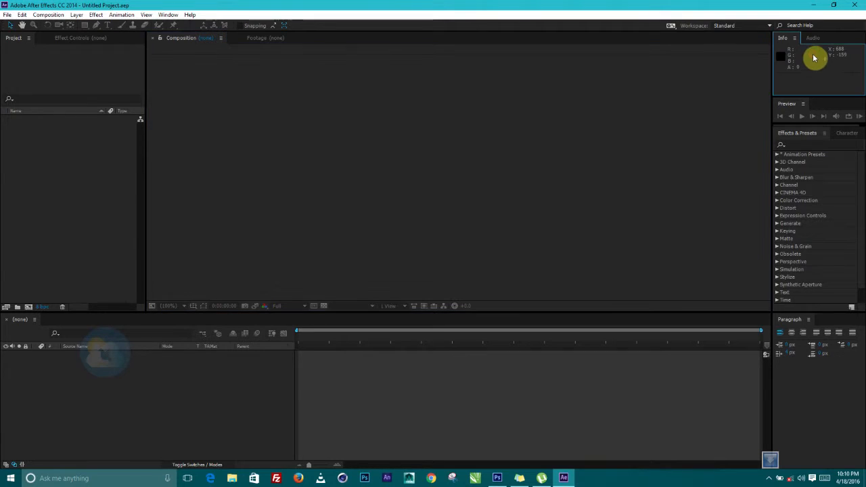
{"action": "left_click", "coordinate": [813, 41]}
{"action": "left_click", "coordinate": [782, 37]}
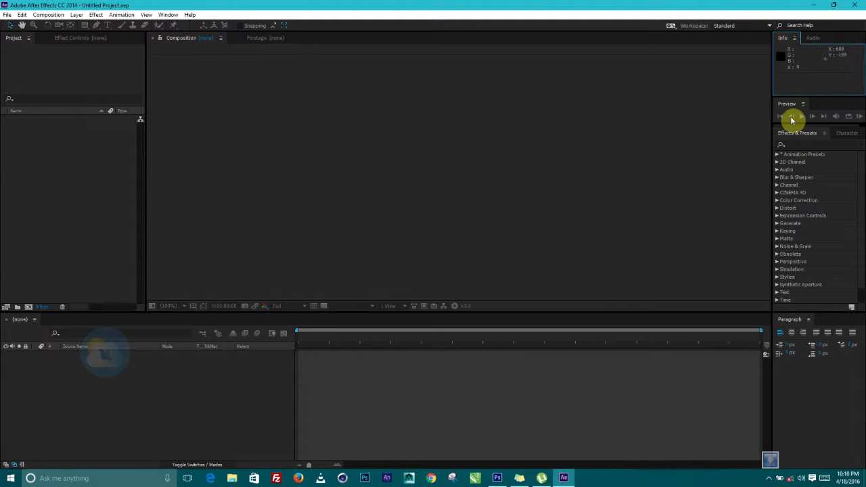
{"action": "left_click", "coordinate": [791, 118]}
{"action": "left_click", "coordinate": [818, 180]}
{"action": "left_click", "coordinate": [843, 135]}
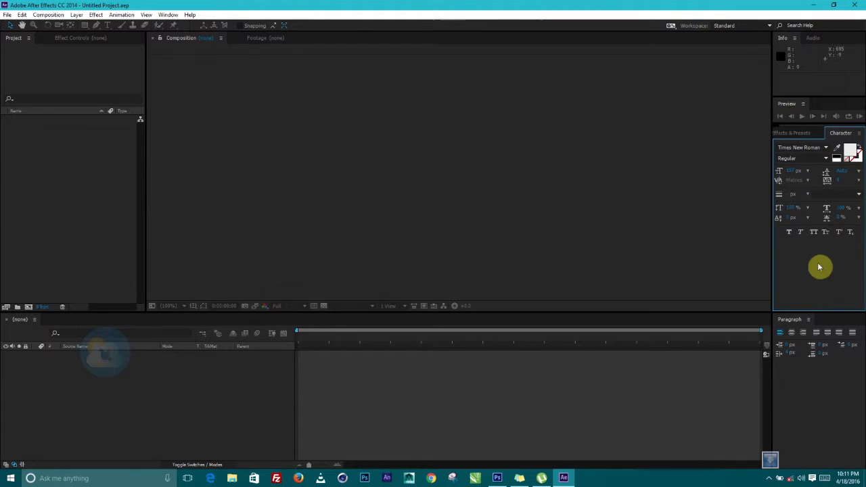
{"action": "left_click", "coordinate": [790, 134]}
{"action": "left_click", "coordinate": [815, 374]}
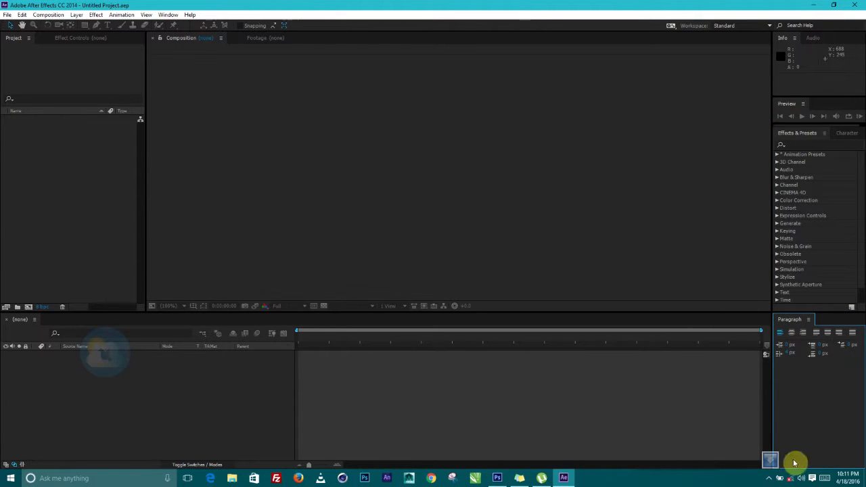
{"action": "left_click", "coordinate": [88, 356]}
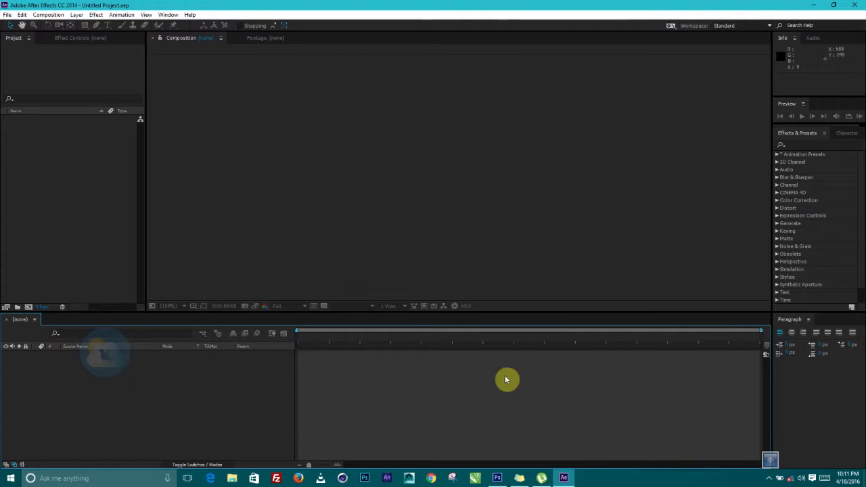
{"action": "left_click", "coordinate": [299, 179]}
{"action": "left_click", "coordinate": [58, 86]}
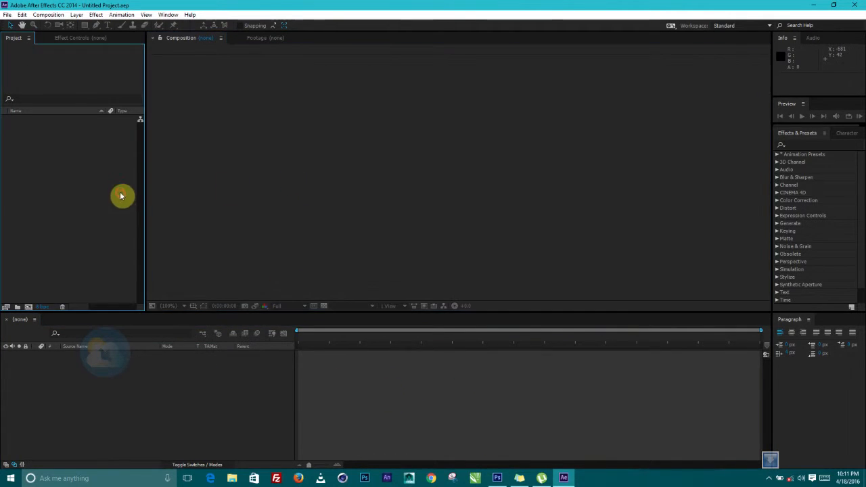
{"action": "left_click", "coordinate": [350, 146]}
{"action": "left_click", "coordinate": [222, 411]}
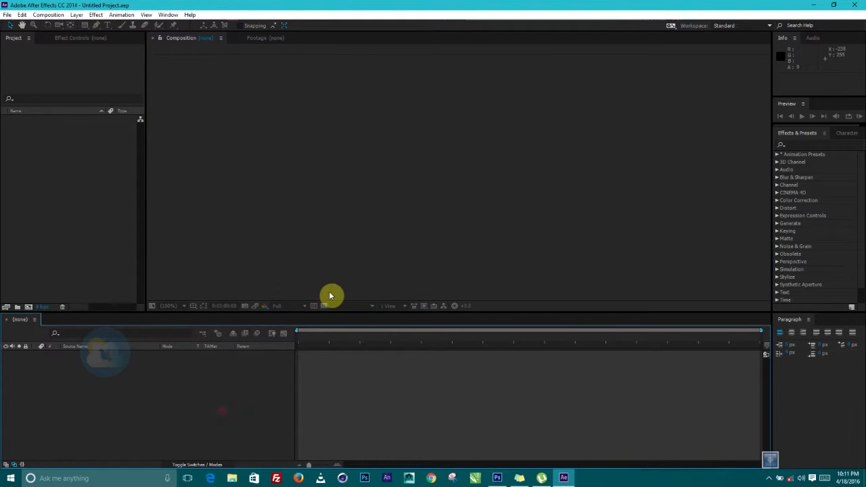
{"action": "left_click", "coordinate": [677, 221]}
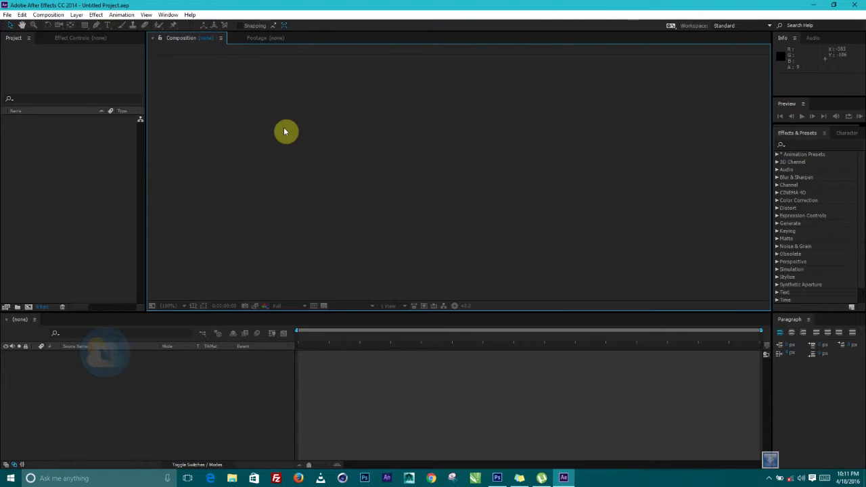
{"action": "left_click", "coordinate": [89, 202]}
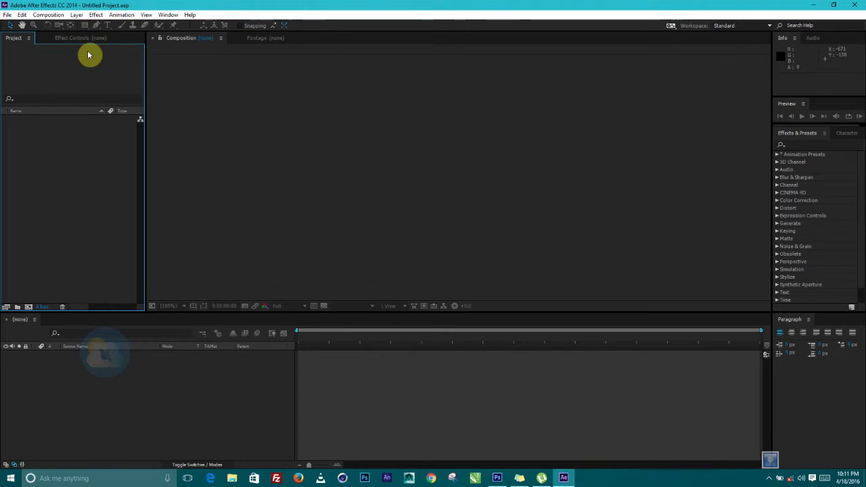
Start a new composition and bring up its Composition Settings dialog over the viewer area
{"action": "left_click", "coordinate": [48, 14]}
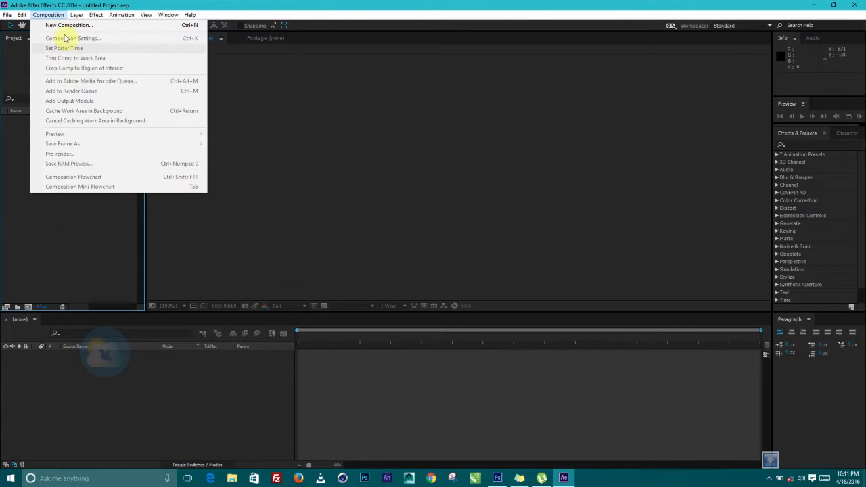
{"action": "left_click", "coordinate": [60, 25]}
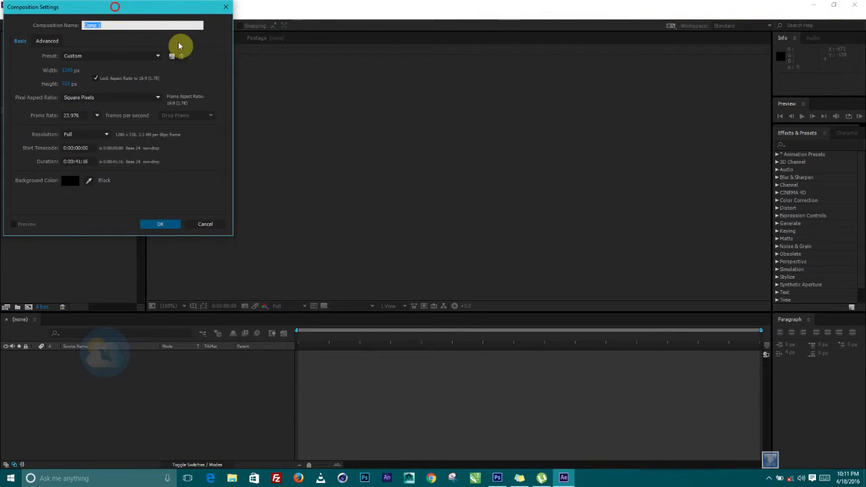
{"action": "left_click_drag", "start_coordinate": [331, 71], "coordinate": [353, 82]}
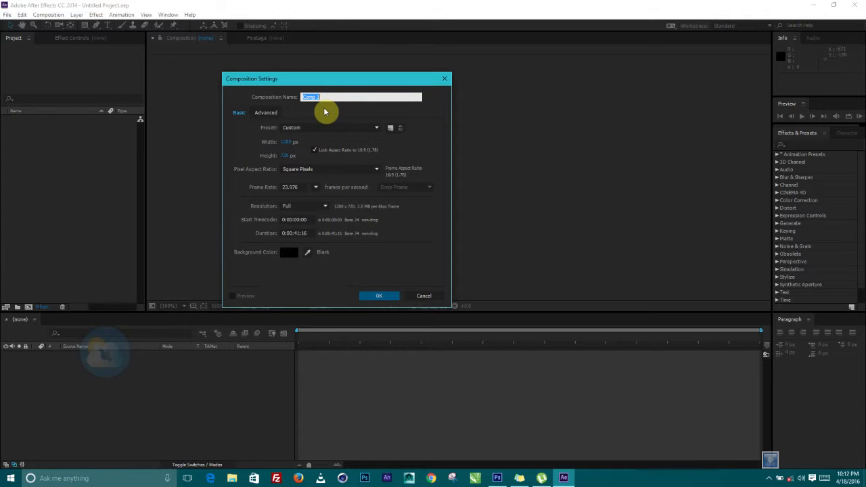
{"action": "left_click_drag", "start_coordinate": [321, 80], "coordinate": [353, 82]}
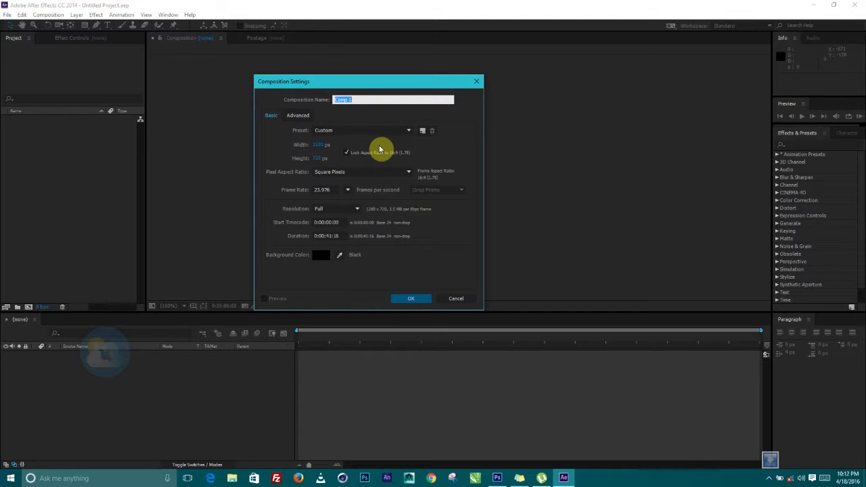
{"action": "left_click_drag", "start_coordinate": [315, 85], "coordinate": [231, 80]}
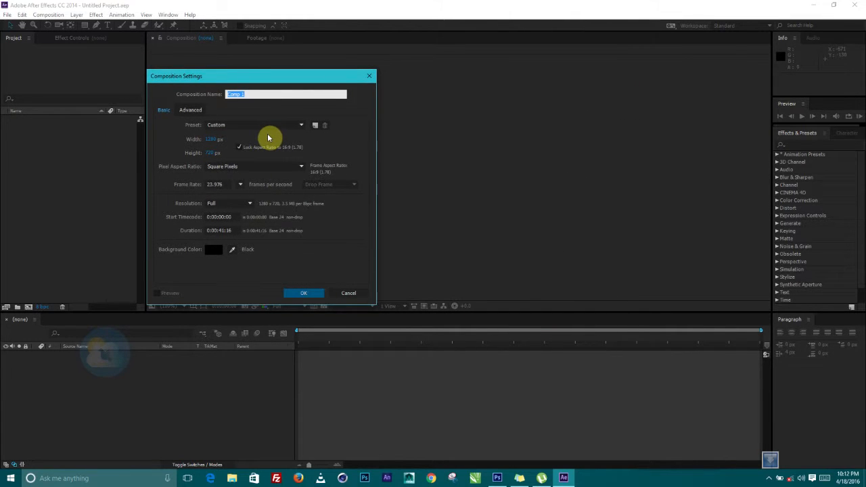
{"action": "left_click_drag", "start_coordinate": [279, 78], "coordinate": [339, 73]}
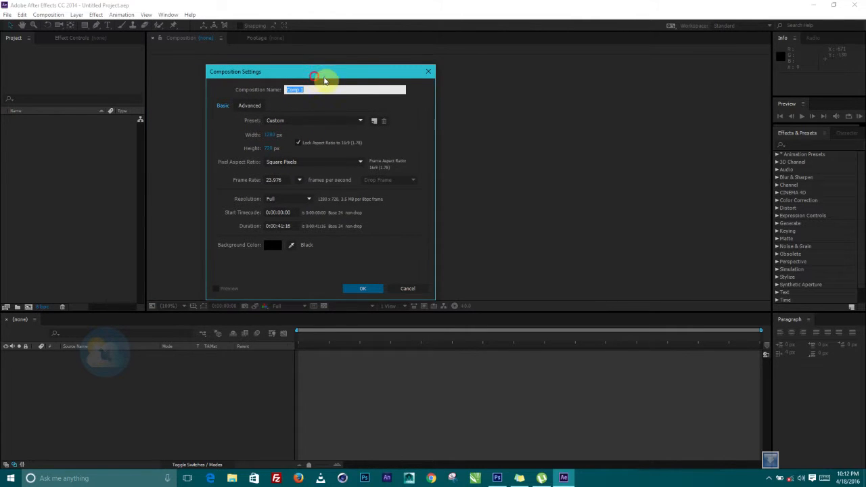
{"action": "left_click_drag", "start_coordinate": [325, 76], "coordinate": [361, 84]}
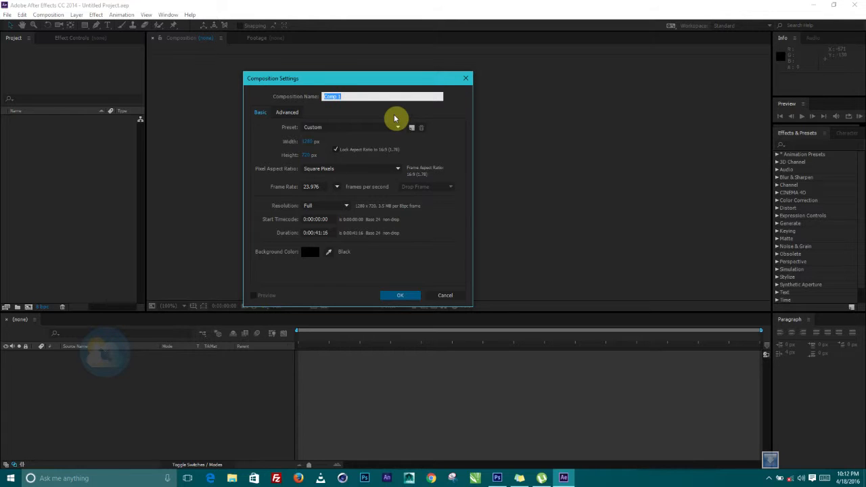
Look through the available composition presets without changing the Custom preset
{"action": "left_click", "coordinate": [353, 128]}
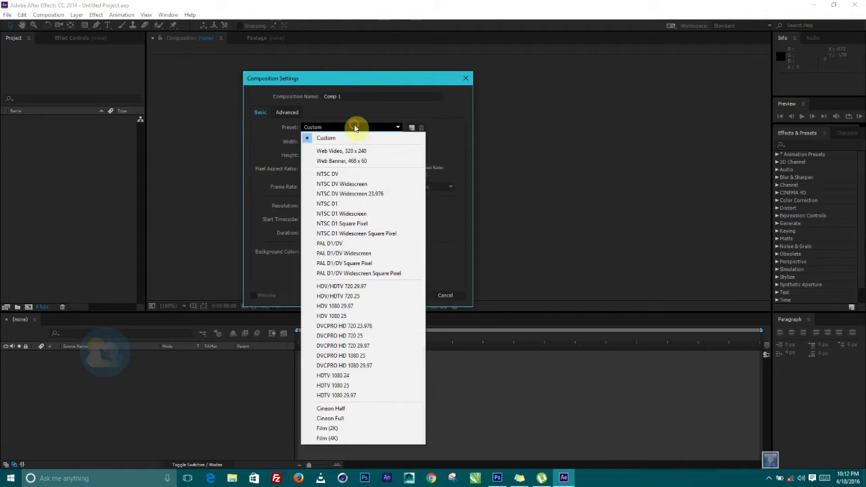
{"action": "left_click", "coordinate": [341, 129]}
{"action": "left_click", "coordinate": [341, 129]}
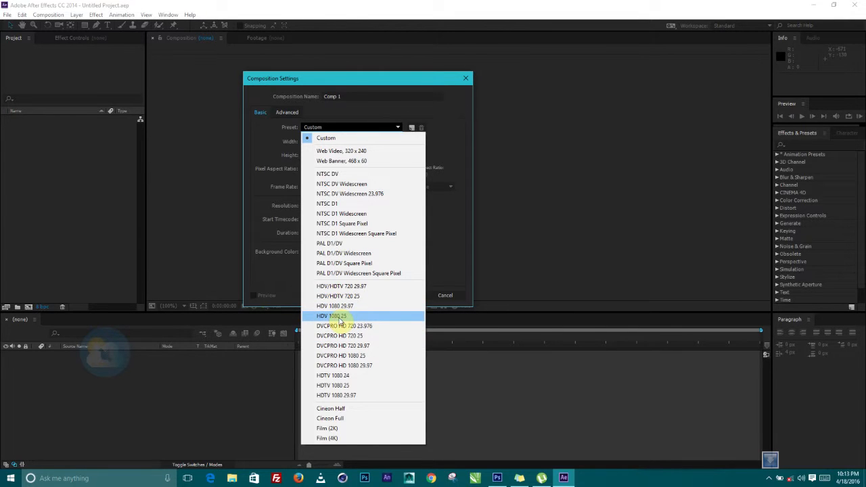
{"action": "left_click", "coordinate": [439, 229]}
{"action": "left_click_drag", "start_coordinate": [354, 86], "coordinate": [394, 88]}
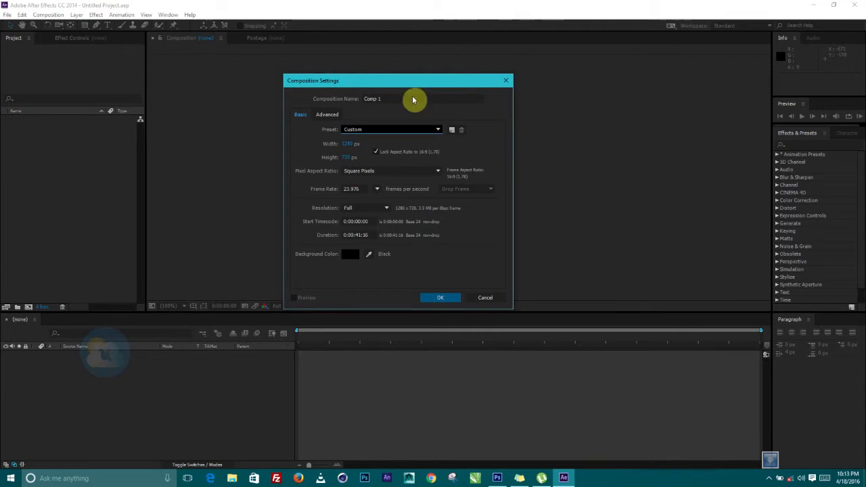
Apply the HDTV 1080 29.97 preset to the new composition and keep the pixel aspect ratio at Square Pixels
{"action": "left_click", "coordinate": [365, 130]}
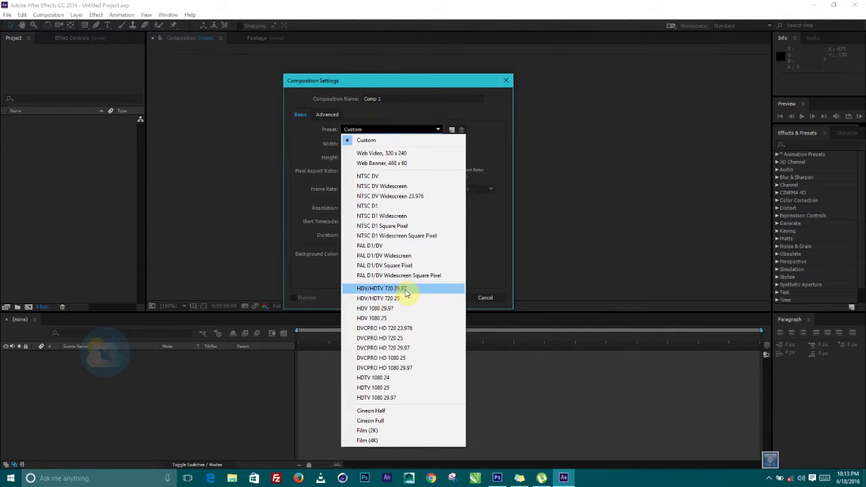
{"action": "left_click", "coordinate": [377, 397]}
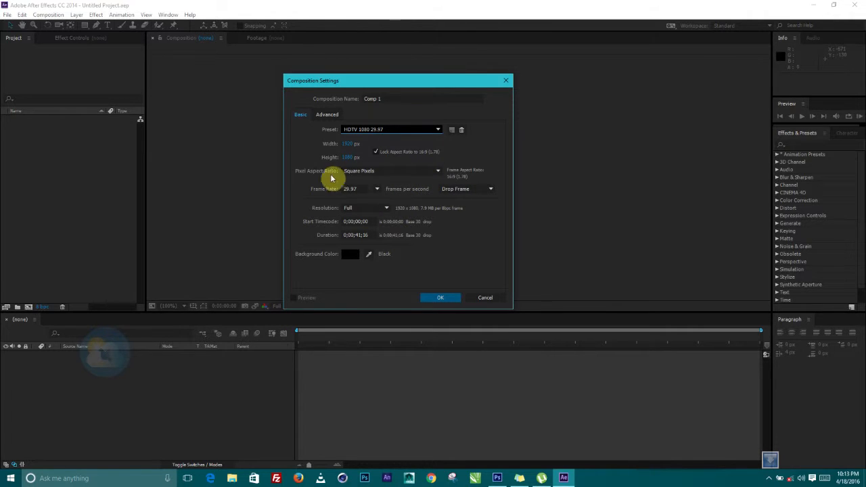
{"action": "left_click", "coordinate": [389, 173]}
{"action": "left_click", "coordinate": [383, 181]}
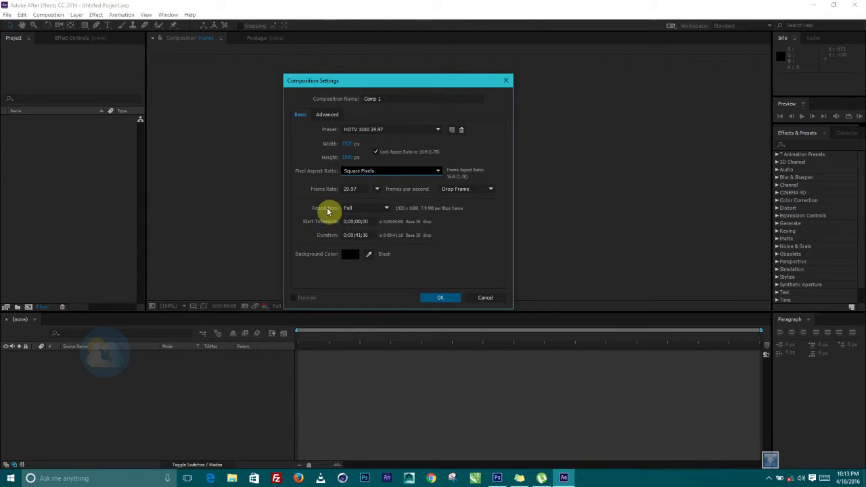
Keep the resolution at Full and create the composition with these settings
{"action": "left_click", "coordinate": [357, 207]}
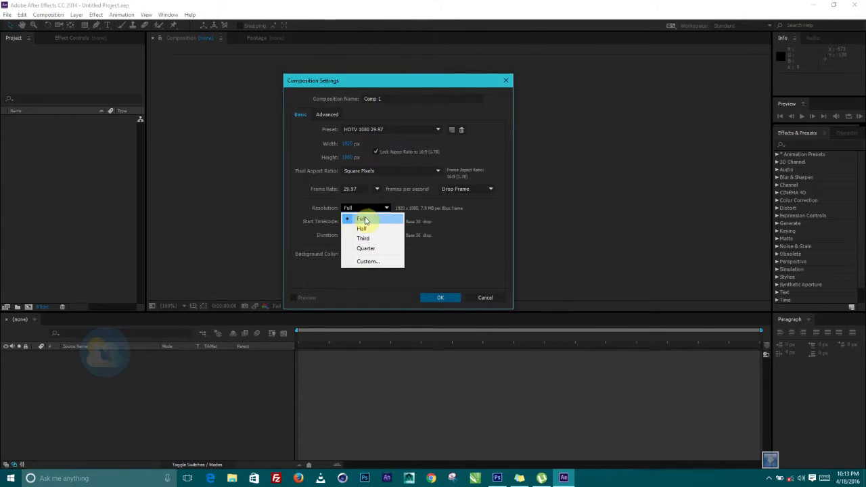
{"action": "left_click", "coordinate": [488, 240]}
{"action": "left_click_drag", "start_coordinate": [426, 83], "coordinate": [382, 55]}
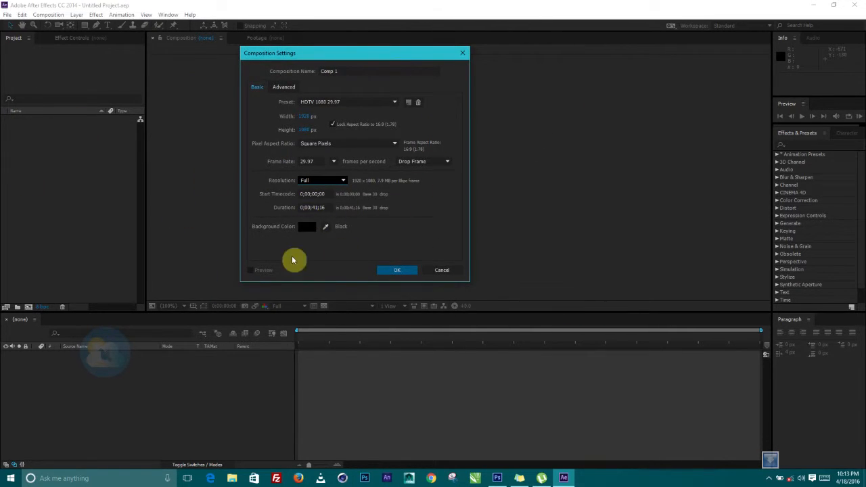
{"action": "left_click_drag", "start_coordinate": [327, 57], "coordinate": [351, 67]}
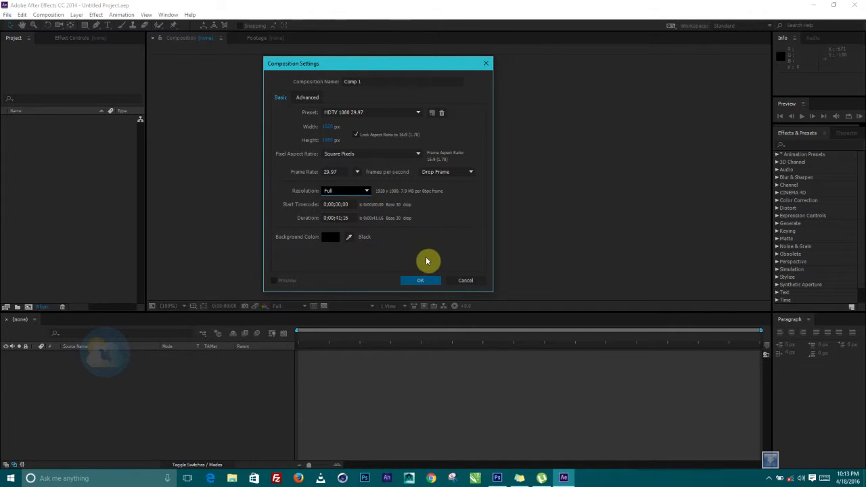
{"action": "left_click", "coordinate": [426, 281]}
{"action": "left_click", "coordinate": [442, 116]}
{"action": "left_click", "coordinate": [68, 170]}
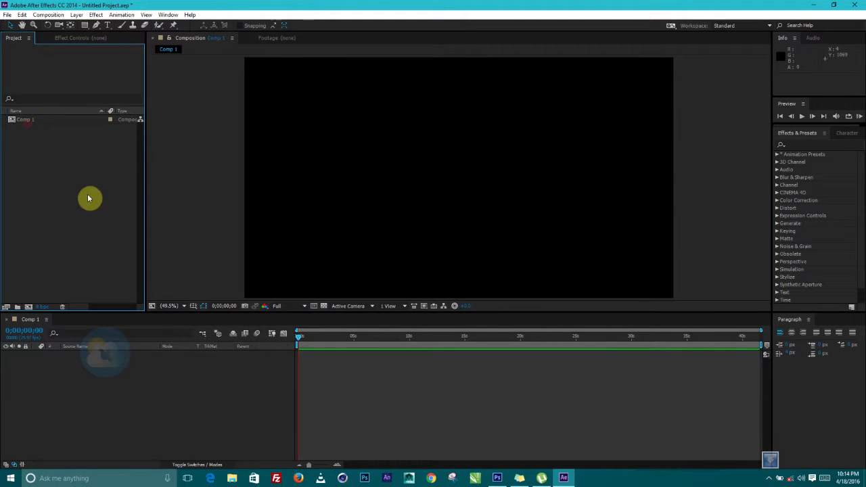
Reopen the settings of Comp 1 and set its duration to 0;00;30;00
{"action": "left_click", "coordinate": [33, 124]}
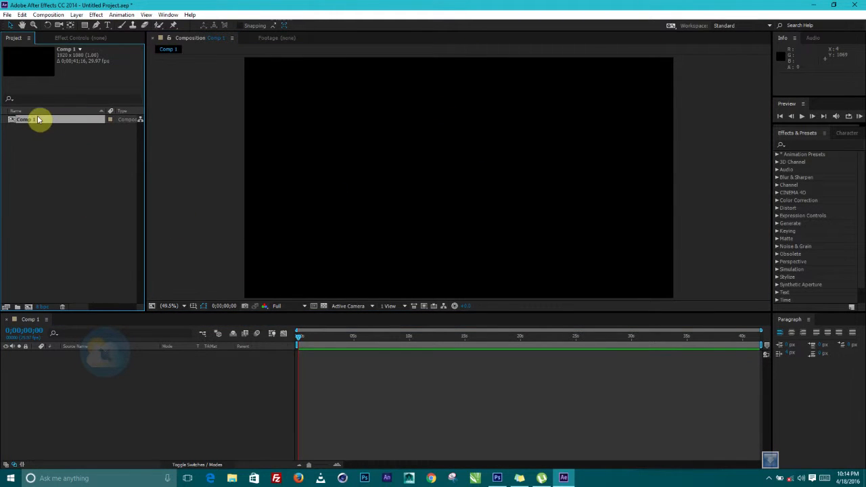
{"action": "left_click", "coordinate": [49, 14]}
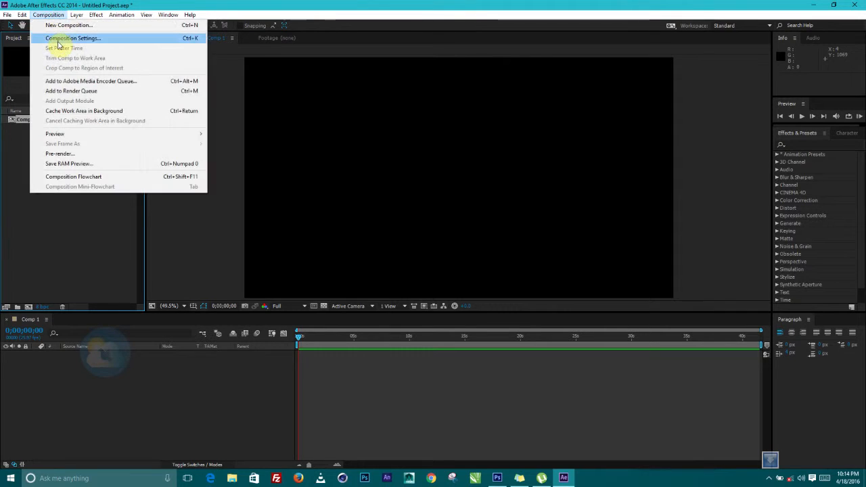
{"action": "left_click", "coordinate": [59, 40]}
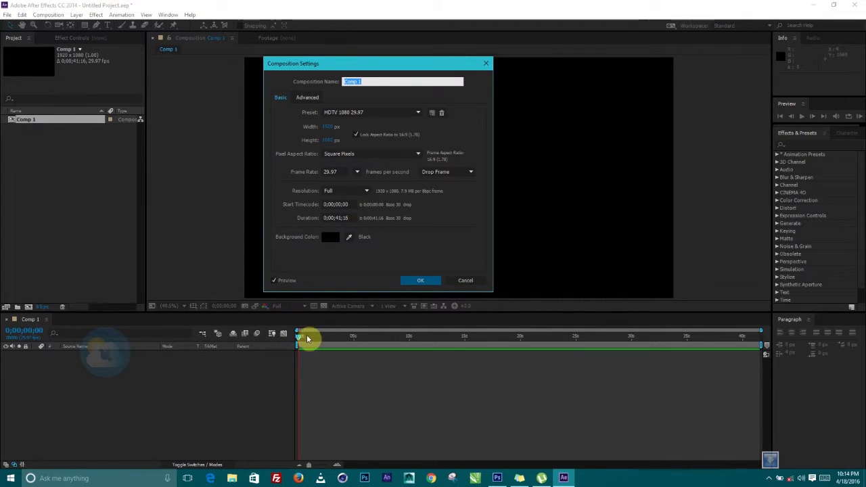
{"action": "left_click", "coordinate": [349, 217]}
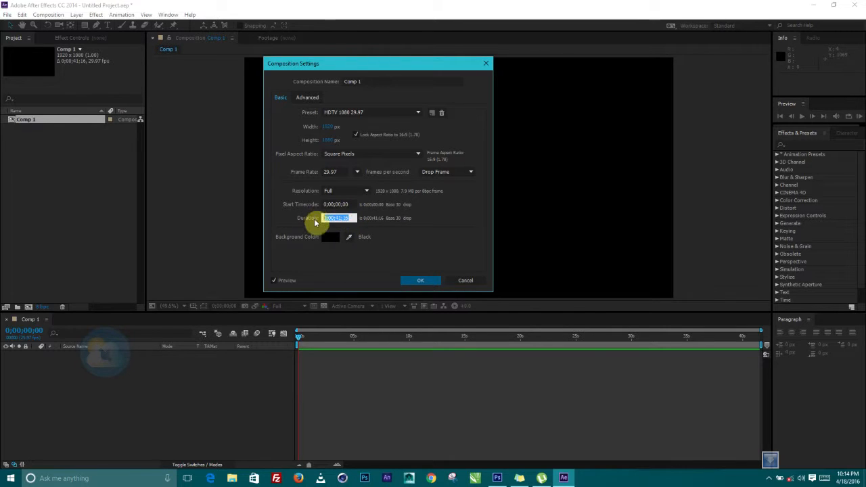
{"action": "left_click", "coordinate": [349, 217]}
{"action": "double_click", "coordinate": [345, 217]}
{"action": "double_click", "coordinate": [330, 217]}
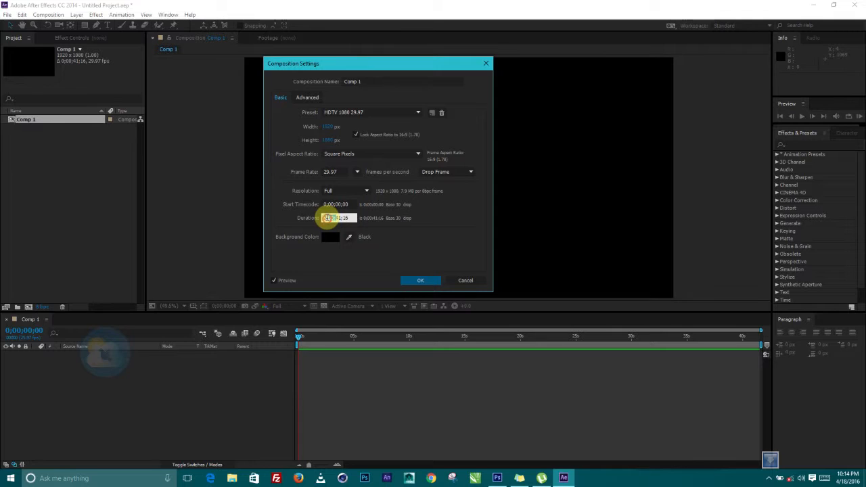
{"action": "triple_click", "coordinate": [340, 216]}
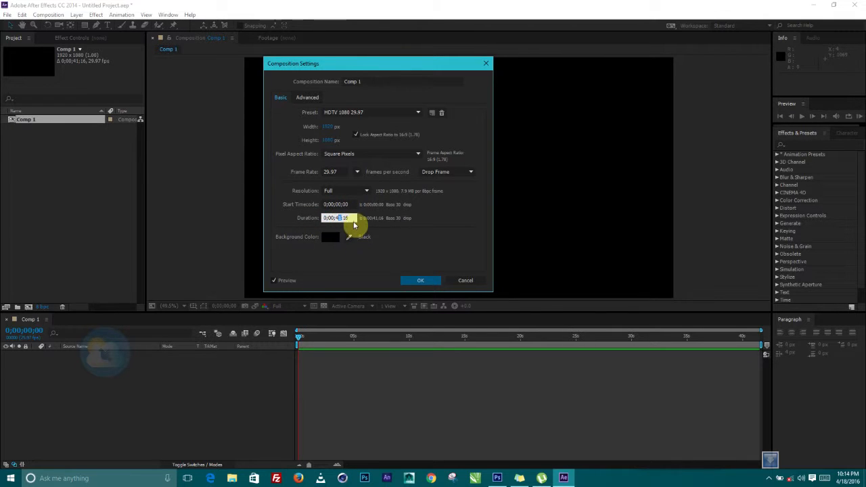
{"action": "double_click", "coordinate": [345, 218]}
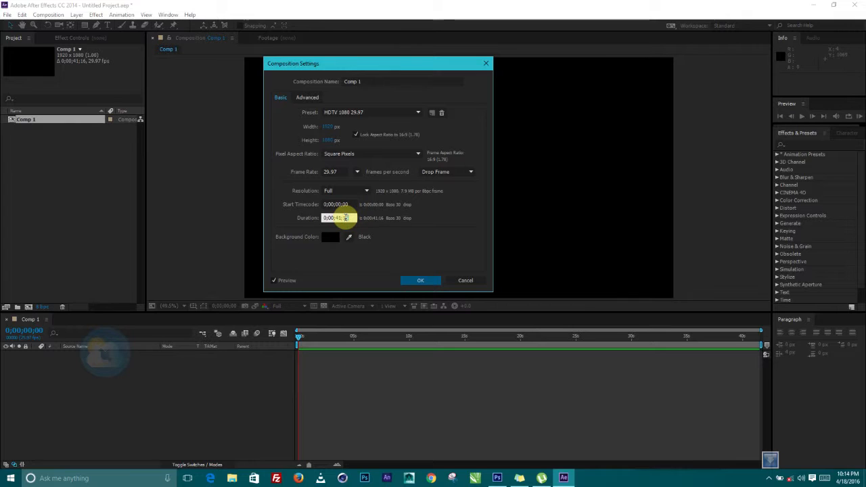
{"action": "type", "text": "00"}
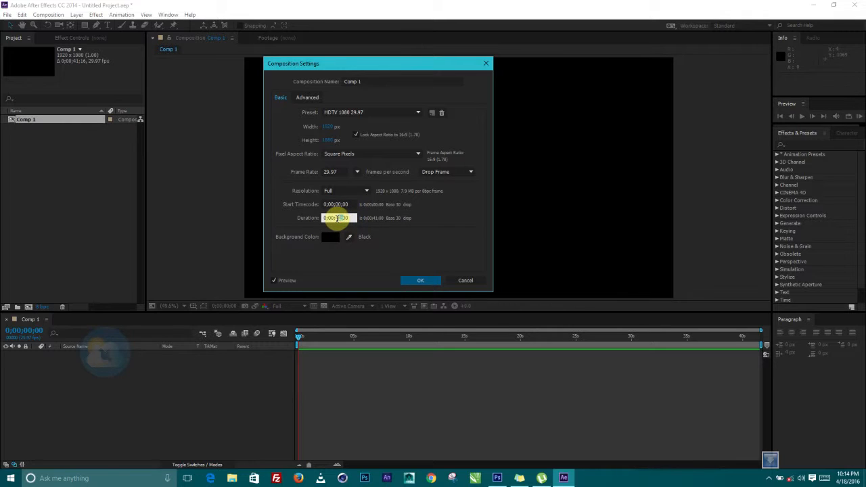
{"action": "double_click", "coordinate": [335, 217]}
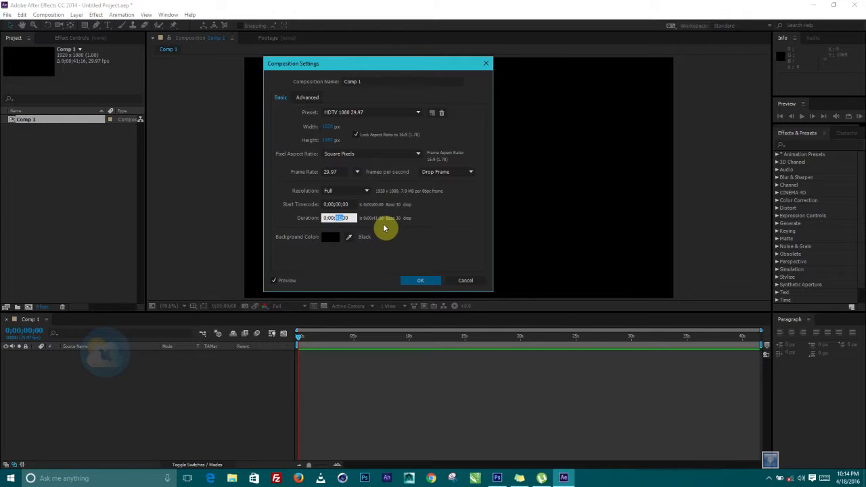
{"action": "type", "text": "10"}
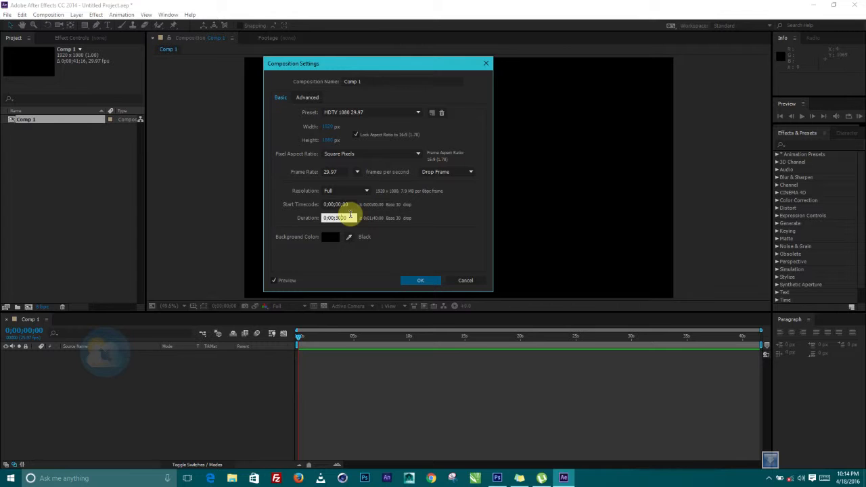
{"action": "left_click", "coordinate": [415, 270]}
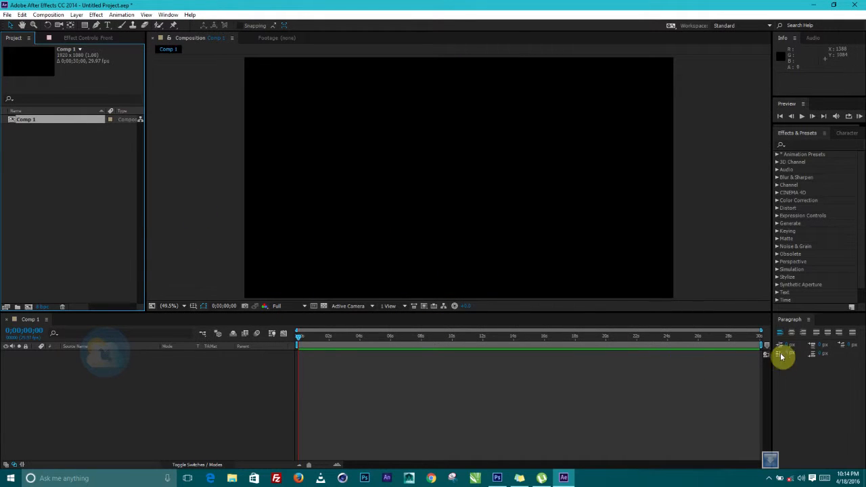
{"action": "left_click", "coordinate": [314, 341]}
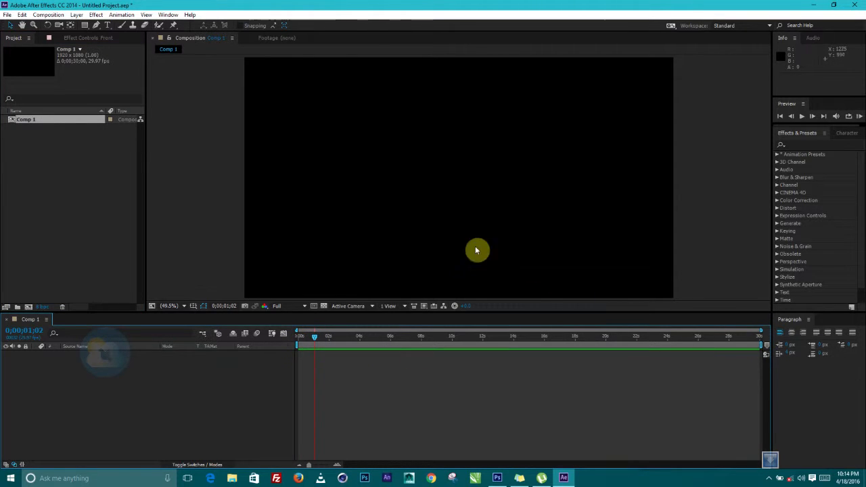
Change the duration of Comp 1 to 0;00;20;00 in its composition settings
{"action": "left_click", "coordinate": [25, 120]}
{"action": "left_click", "coordinate": [48, 14]}
{"action": "left_click", "coordinate": [62, 35]}
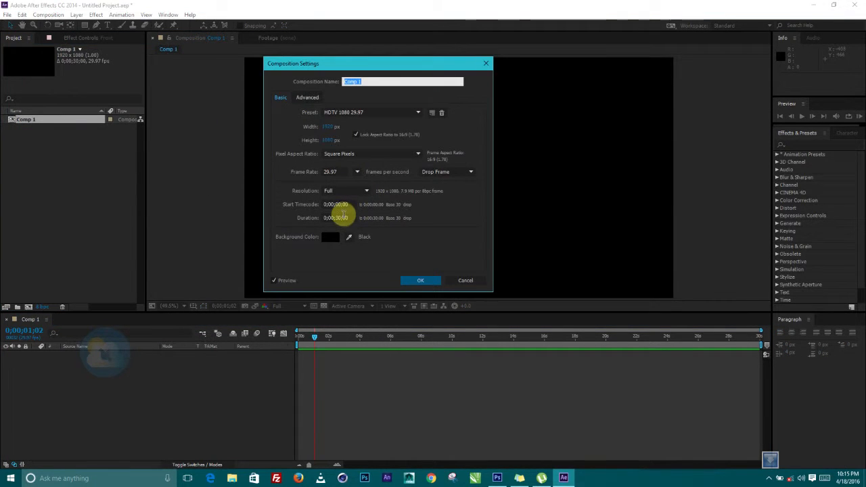
{"action": "left_click", "coordinate": [336, 217]}
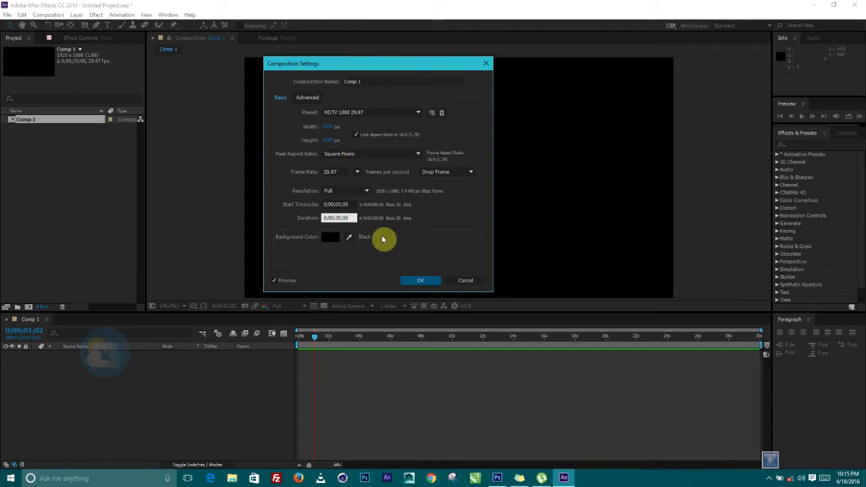
{"action": "key", "text": "BackSpace"}
{"action": "type", "text": "2"}
{"action": "left_click", "coordinate": [413, 279]}
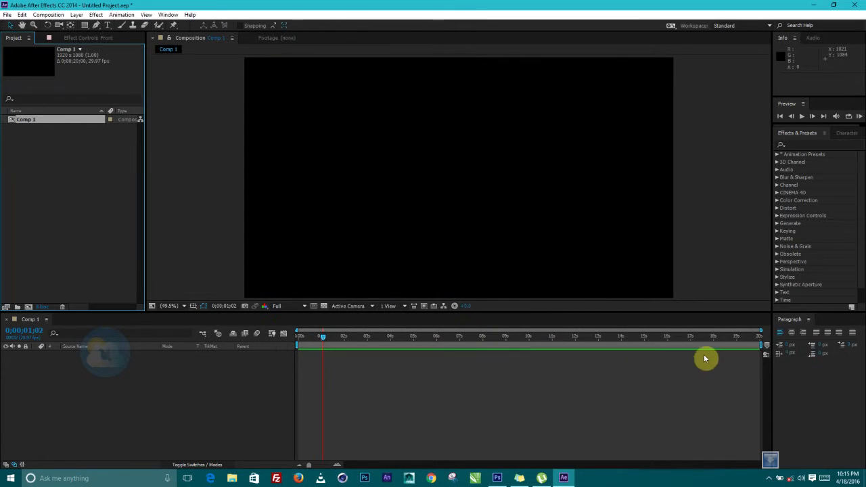
Look over Comp 1 in the project, viewer and timeline areas, and return the current-time indicator to 0;00;00;00
{"action": "left_click", "coordinate": [41, 158]}
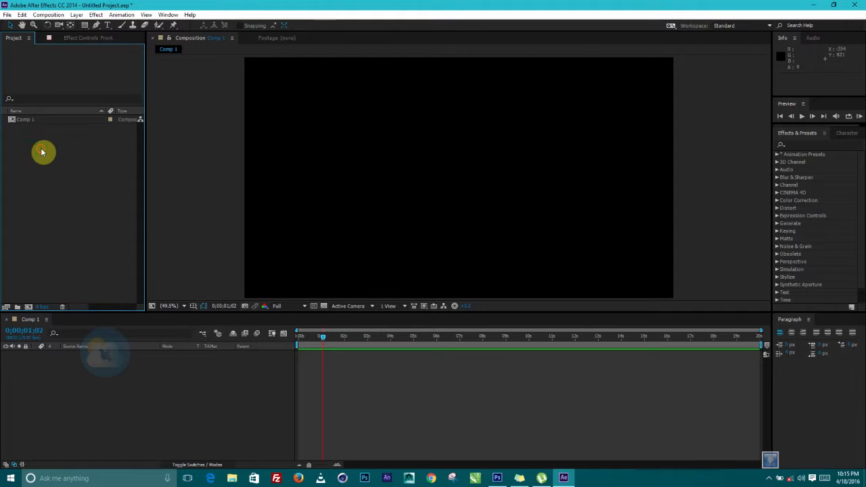
{"action": "left_click", "coordinate": [29, 123]}
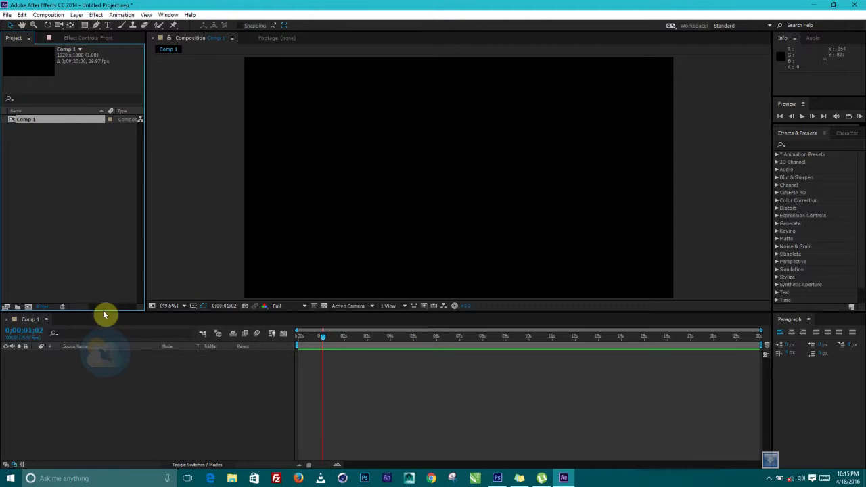
{"action": "left_click", "coordinate": [49, 172]}
{"action": "left_click", "coordinate": [430, 145]}
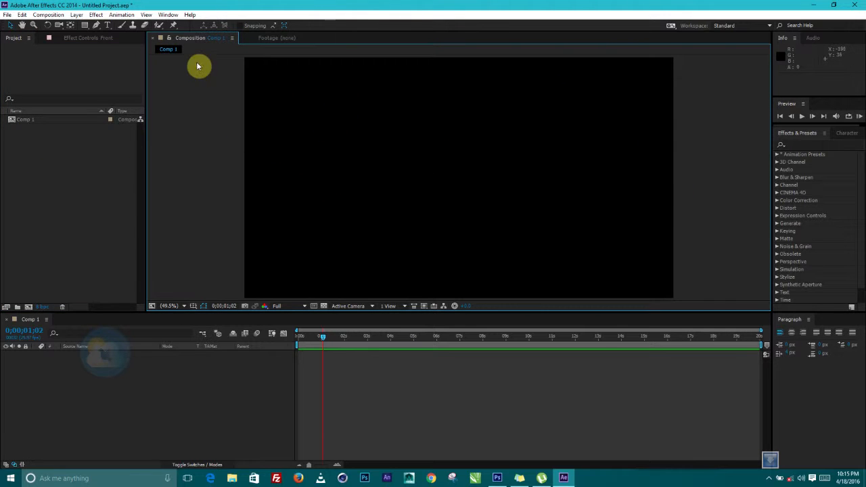
{"action": "left_click", "coordinate": [199, 451]}
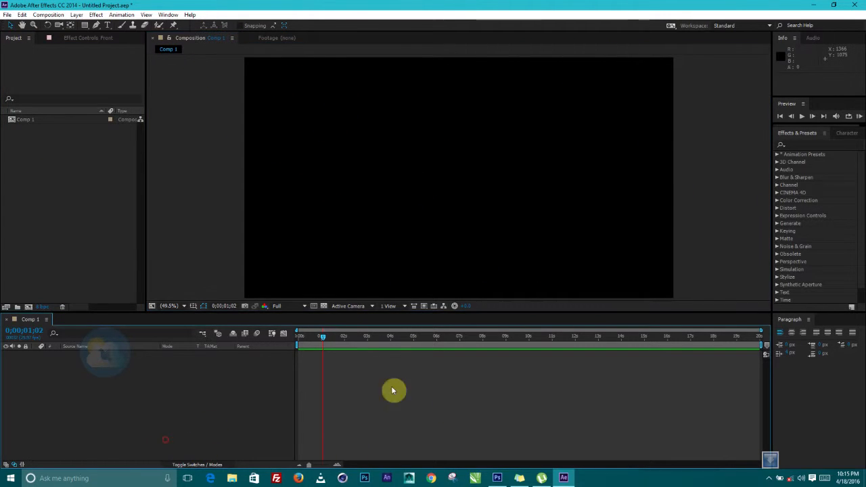
{"action": "left_click_drag", "start_coordinate": [322, 338], "coordinate": [215, 338]}
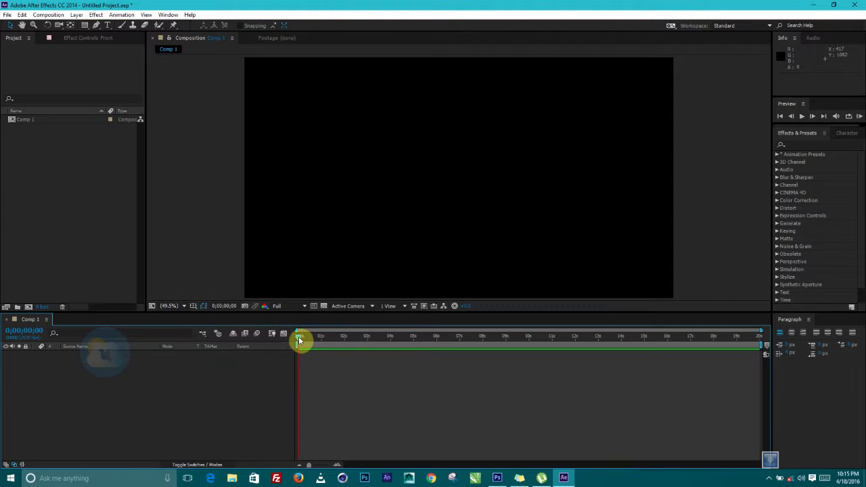
{"action": "left_click_drag", "start_coordinate": [345, 347], "coordinate": [279, 349]}
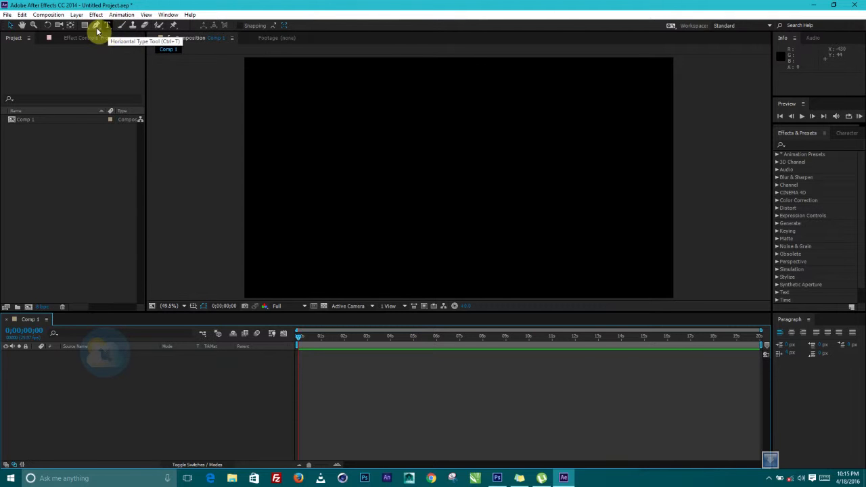
{"action": "left_click", "coordinate": [76, 15]}
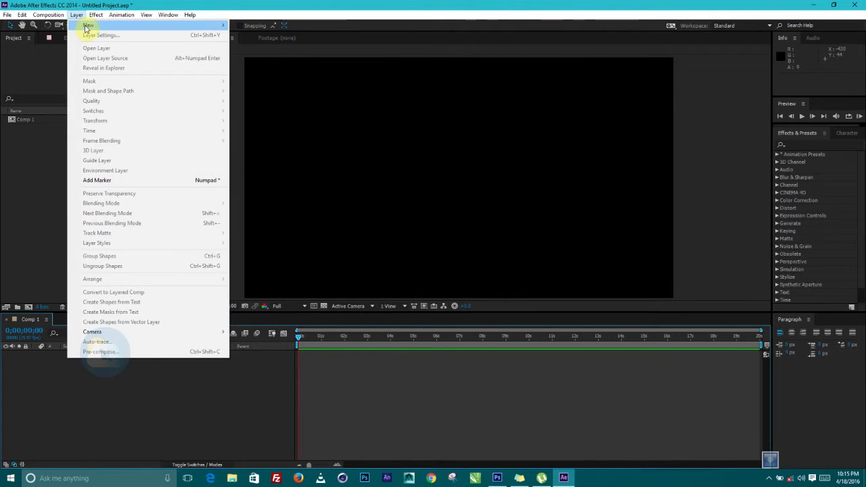
{"action": "mouse_move", "coordinate": [190, 14]}
{"action": "mouse_move", "coordinate": [77, 14]}
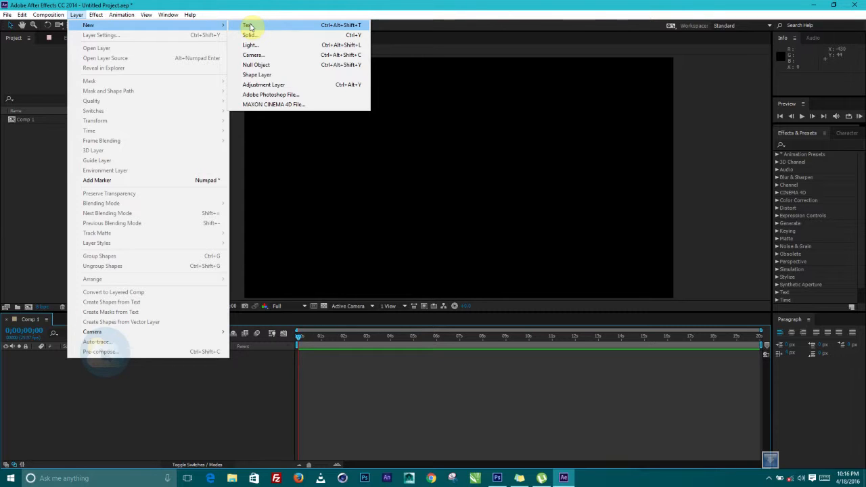
{"action": "left_click", "coordinate": [190, 406]}
{"action": "right_click", "coordinate": [156, 396]}
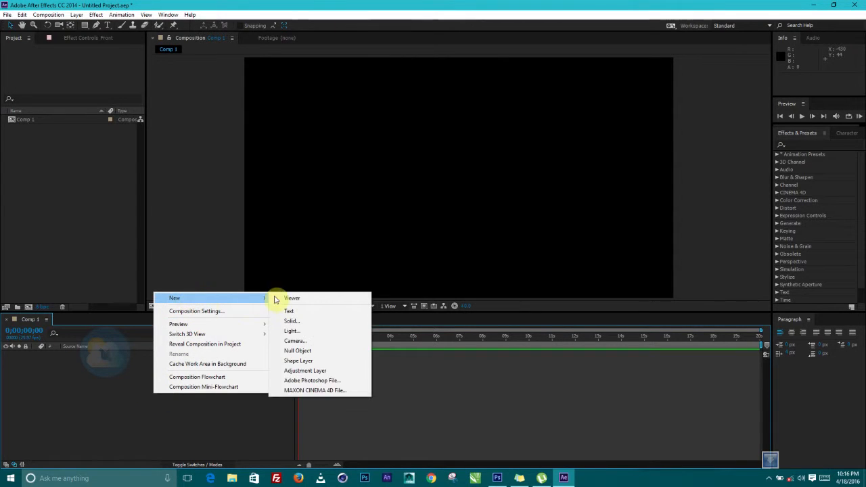
Create a text layer in Comp 1 reading "AFTER EFFECT" with "101" on a second line, and finish the text entry
{"action": "right_click", "coordinate": [104, 416]}
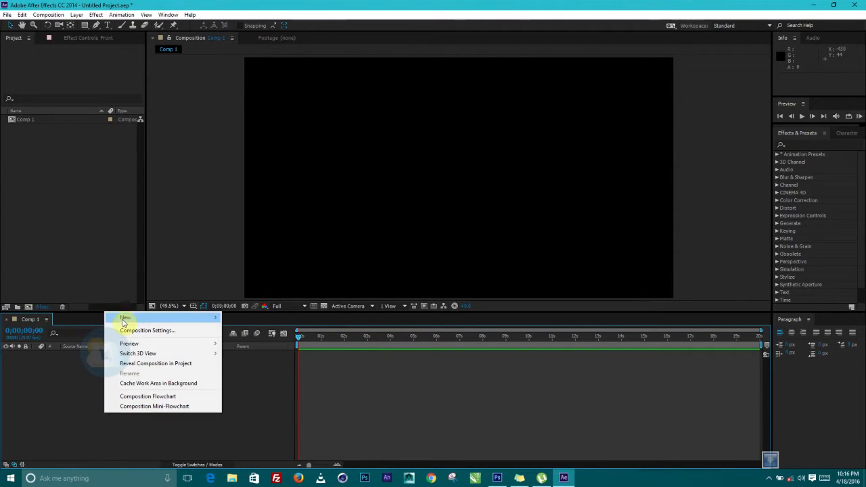
{"action": "mouse_move", "coordinate": [132, 318]}
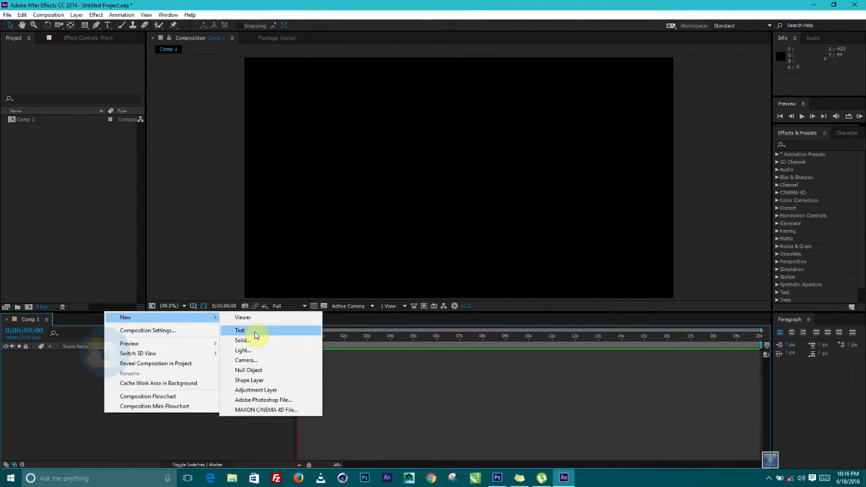
{"action": "left_click", "coordinate": [255, 335]}
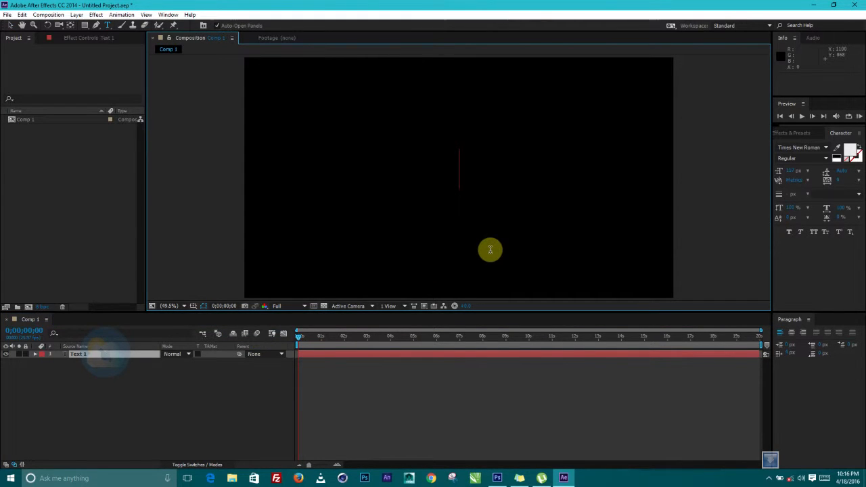
{"action": "type", "text": "AFTER"}
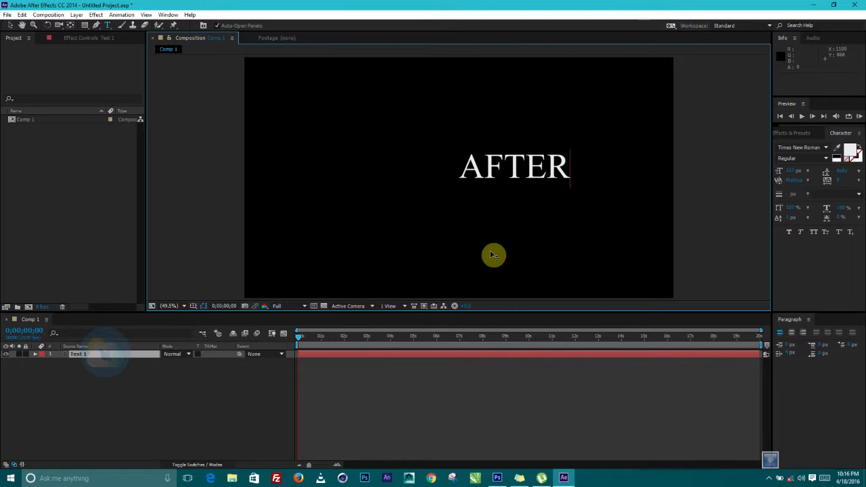
{"action": "type", "text": " EFFE"}
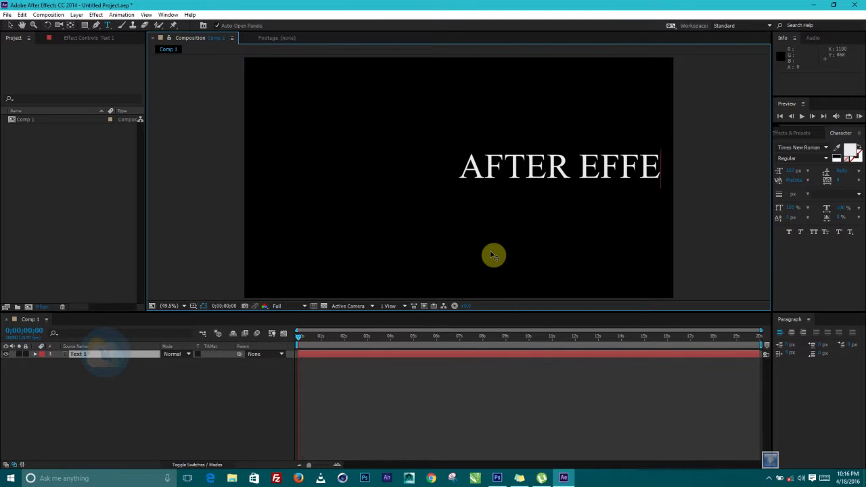
{"action": "type", "text": "C "}
{"action": "type", "text": "101"}
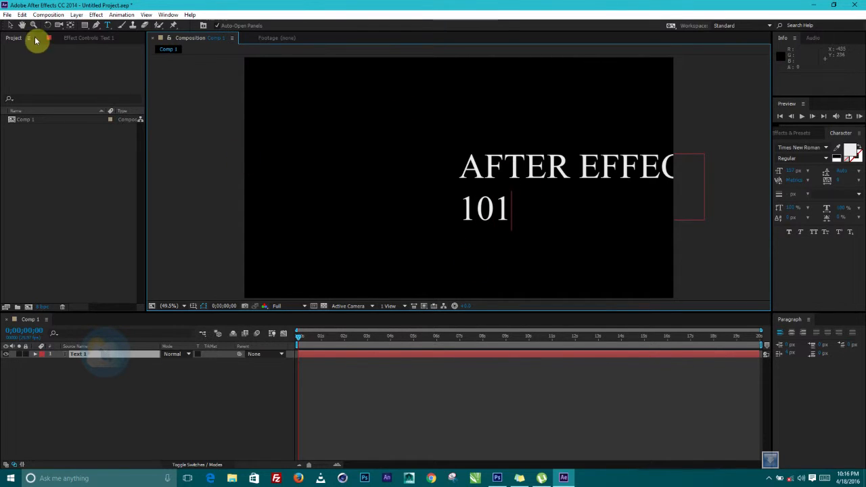
{"action": "left_click", "coordinate": [10, 25]}
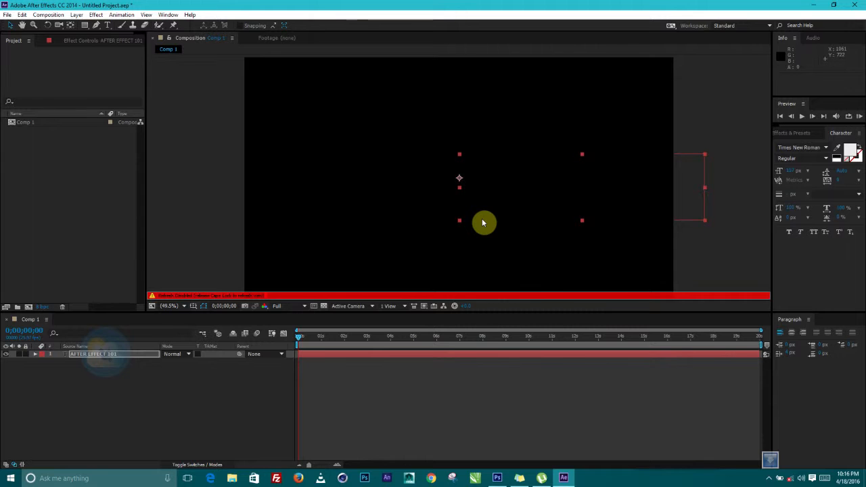
{"action": "key", "text": "Caps_Lock"}
Centre-align the AFTER EFFECT 101 text and move it to the middle of the frame, at about 970, 506
{"action": "left_click_drag", "start_coordinate": [543, 180], "coordinate": [435, 172]}
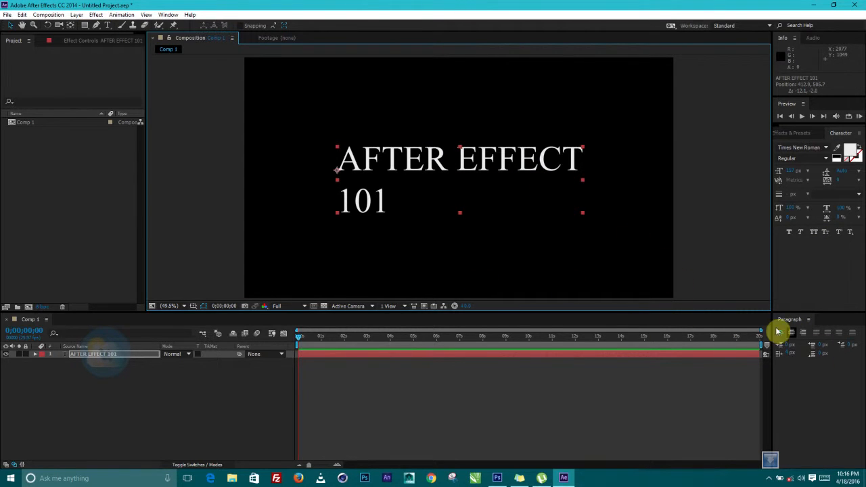
{"action": "left_click", "coordinate": [814, 396]}
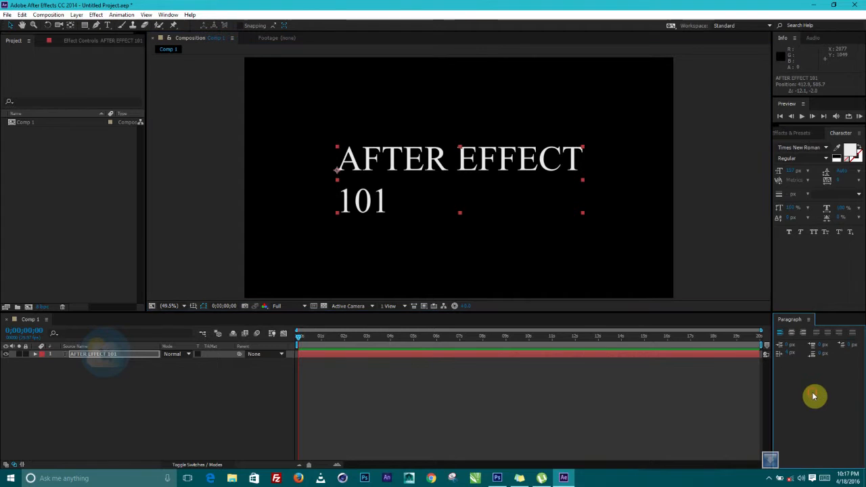
{"action": "left_click", "coordinate": [795, 334]}
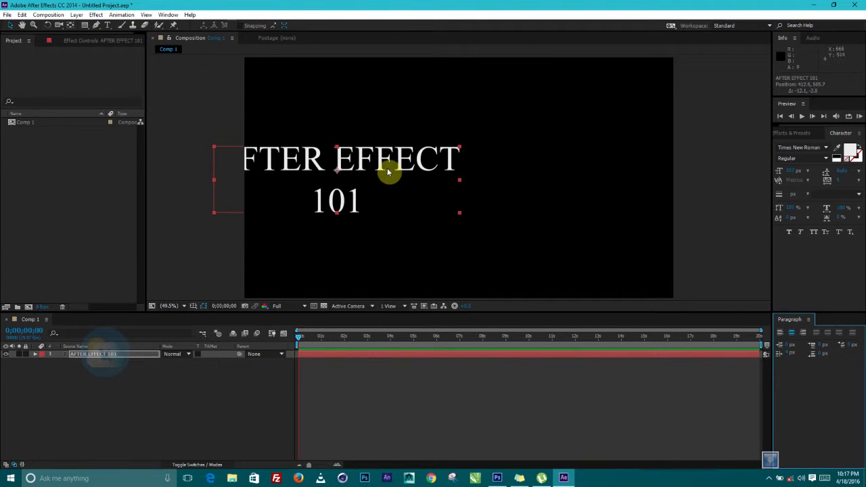
{"action": "left_click_drag", "start_coordinate": [372, 163], "coordinate": [493, 168]}
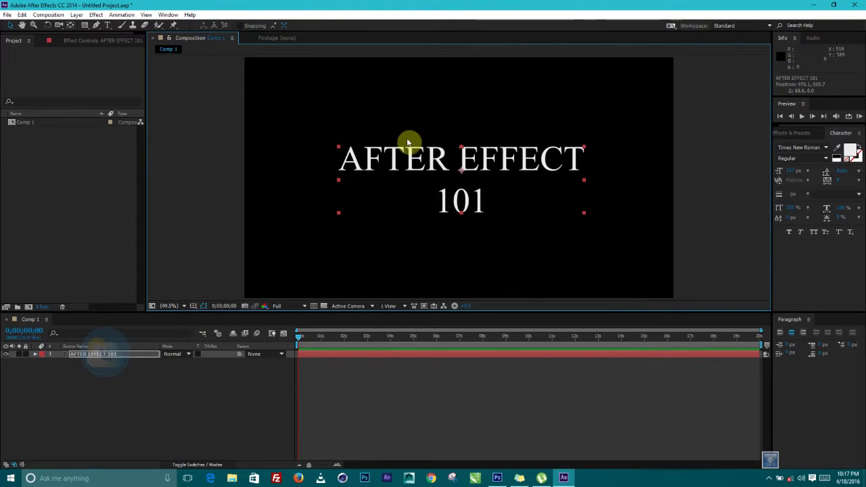
Show the Title/Action Safe guides and use them to centre the text, at about position 960, 487.5
{"action": "left_click", "coordinate": [193, 307]}
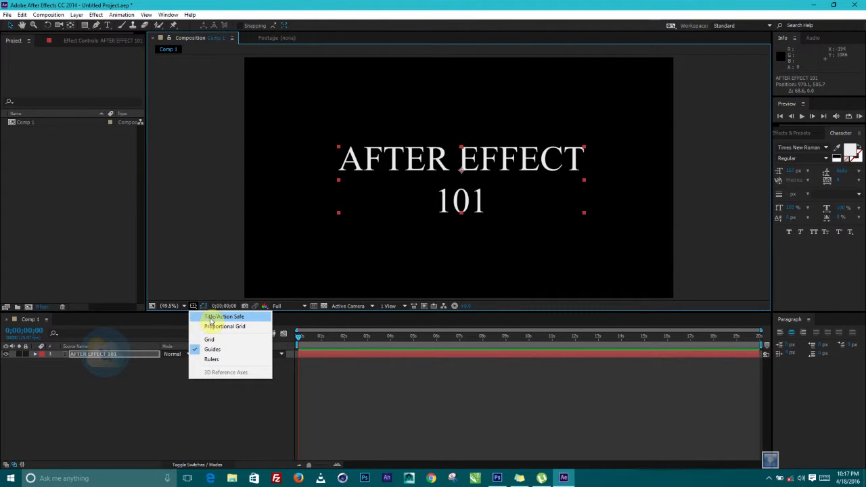
{"action": "left_click", "coordinate": [211, 318]}
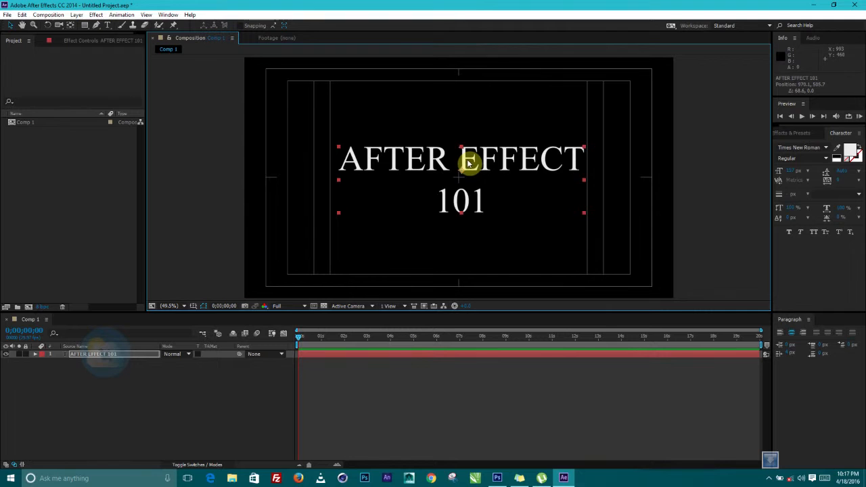
{"action": "left_click_drag", "start_coordinate": [466, 161], "coordinate": [466, 159]}
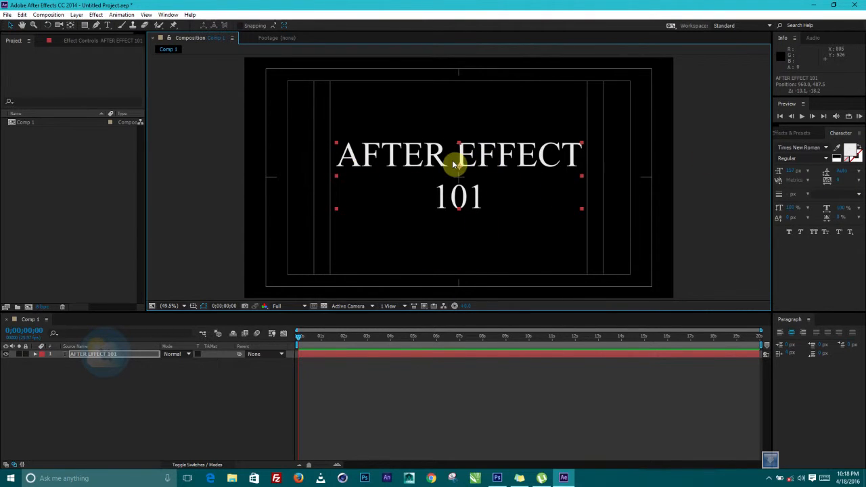
Close the Character panel and show it again
{"action": "left_click", "coordinate": [839, 134]}
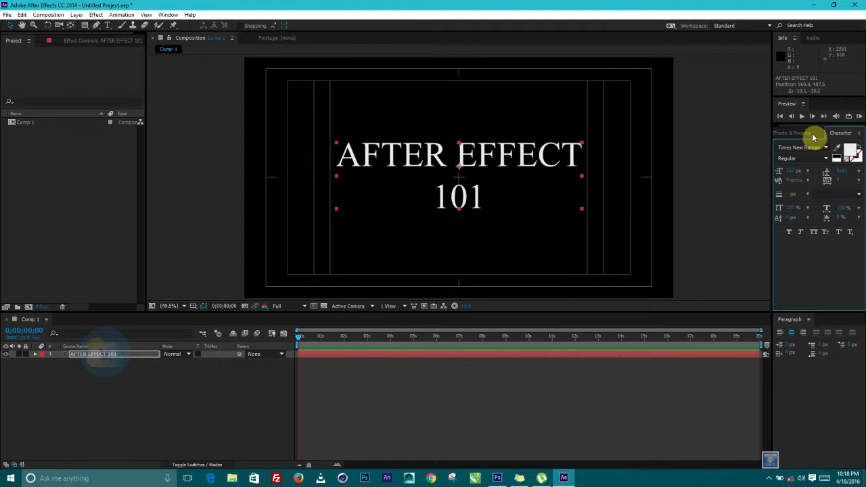
{"action": "left_click", "coordinate": [858, 133]}
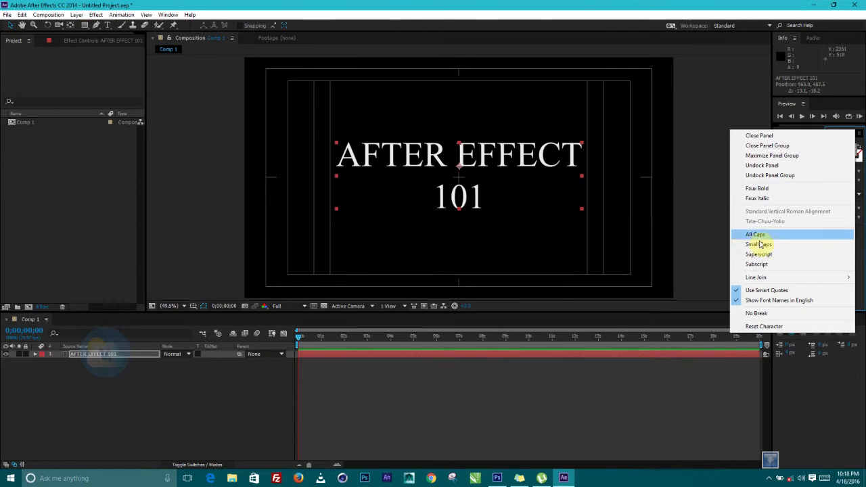
{"action": "left_click", "coordinate": [772, 136]}
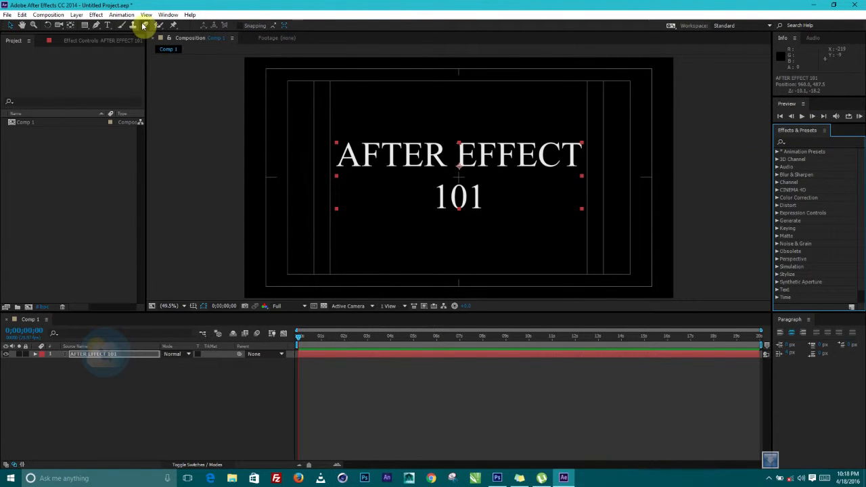
{"action": "left_click", "coordinate": [167, 15]}
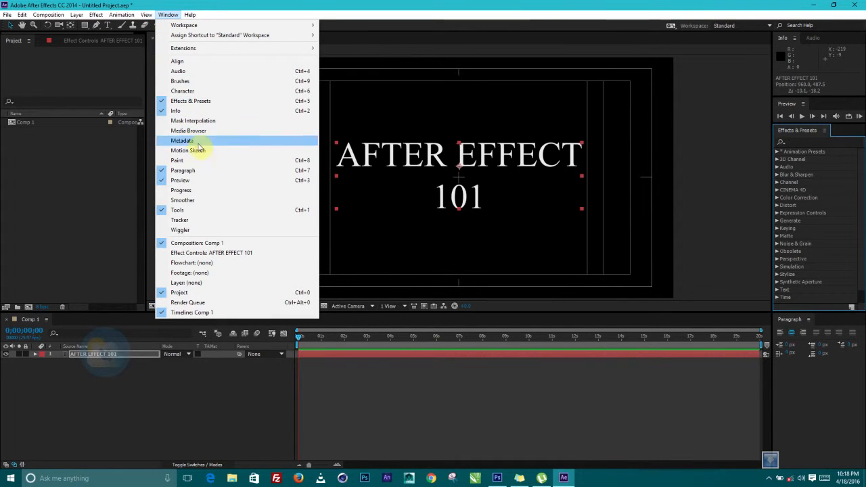
{"action": "left_click", "coordinate": [179, 90]}
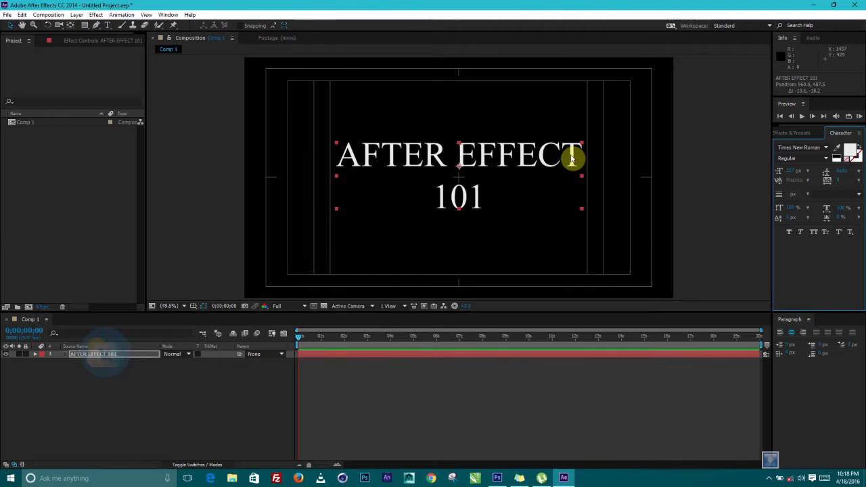
{"action": "left_click", "coordinate": [168, 15]}
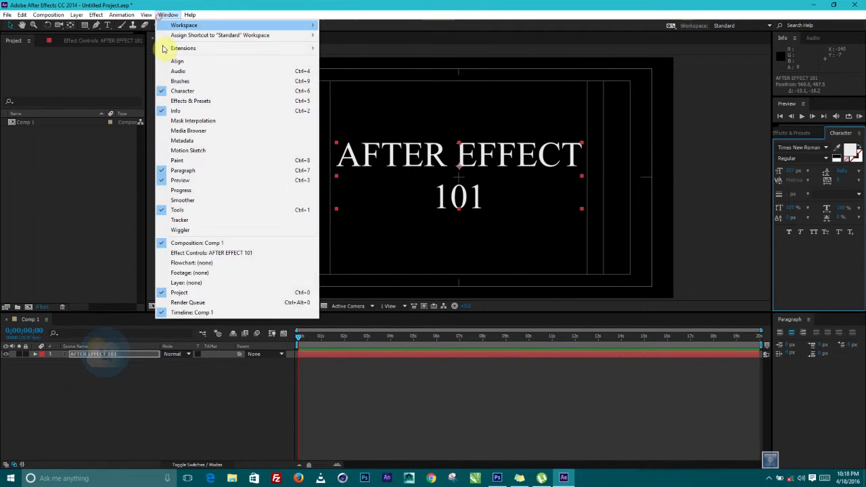
{"action": "left_click", "coordinate": [729, 150]}
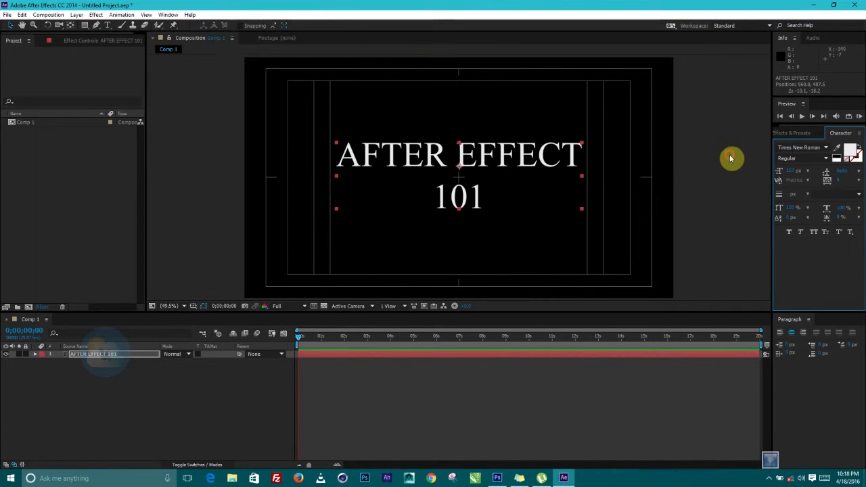
Set the AFTER EFFECT 101 text layer's font to Tw Cen MT Condensed Extra Bold and enlarge it to about 200 px
{"action": "left_click", "coordinate": [518, 165]}
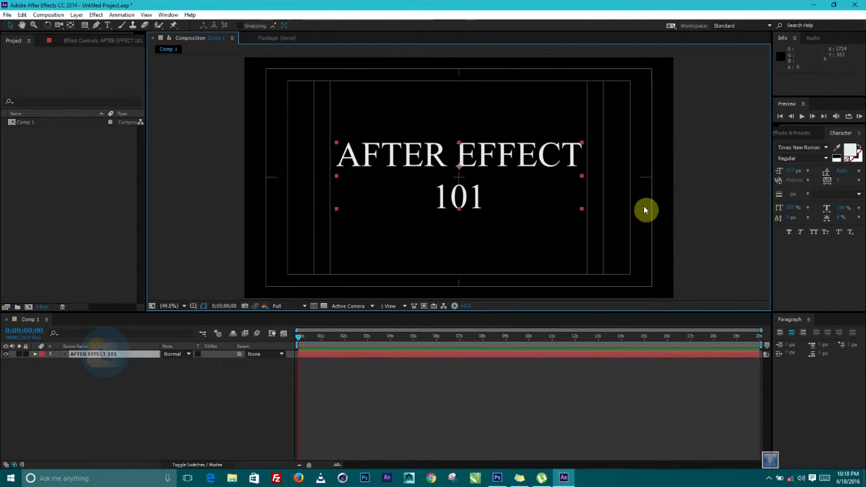
{"action": "left_click", "coordinate": [719, 146]}
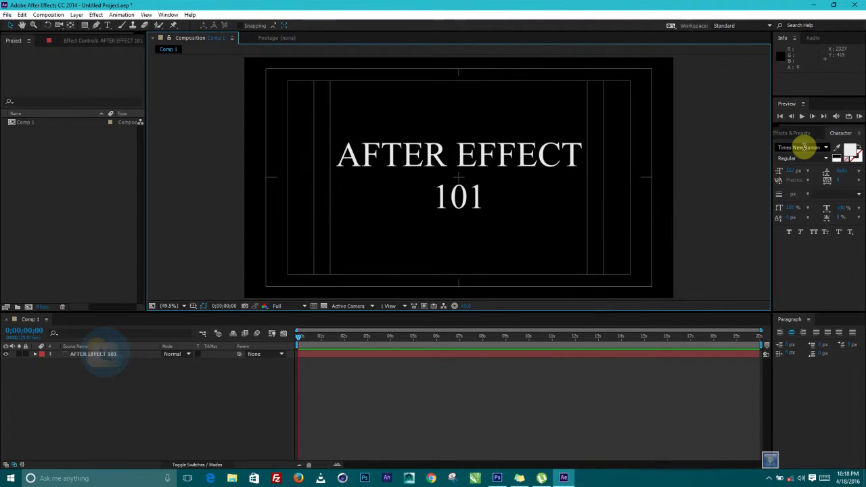
{"action": "left_click", "coordinate": [803, 147]}
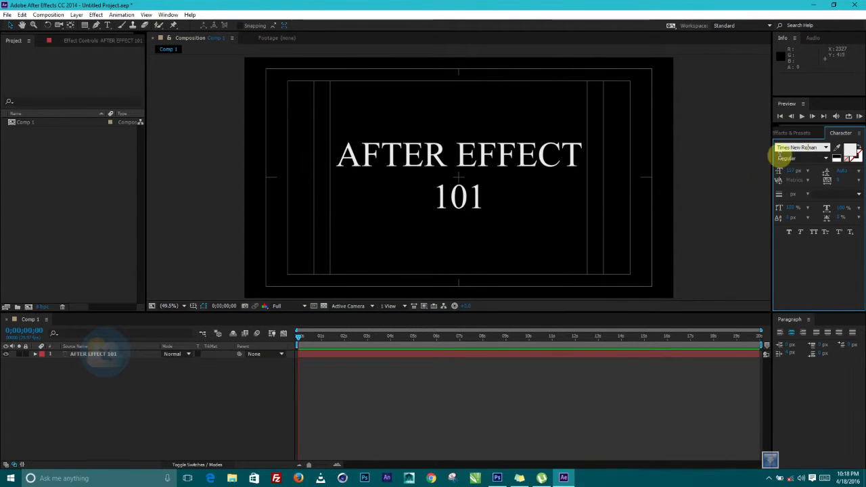
{"action": "left_click", "coordinate": [99, 354]}
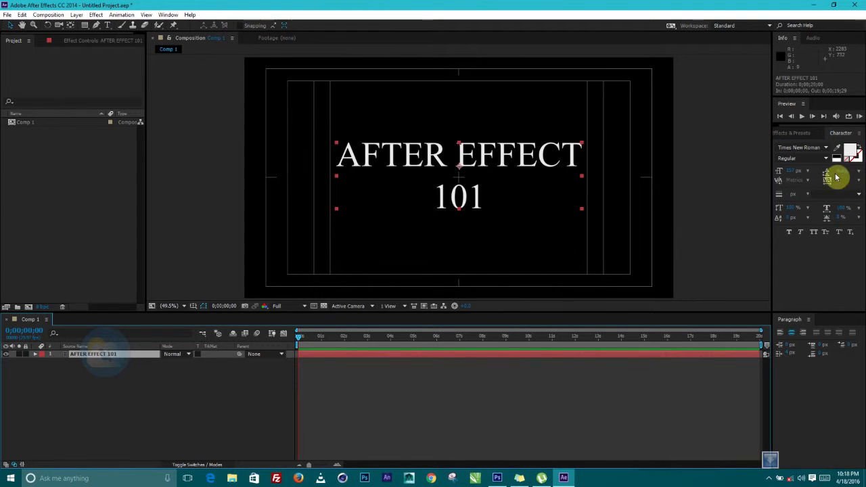
{"action": "left_click", "coordinate": [826, 148]}
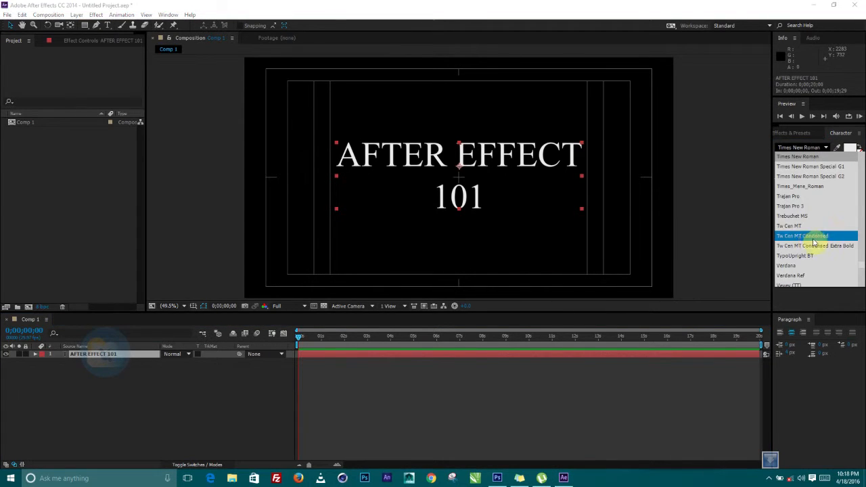
{"action": "left_click", "coordinate": [789, 197]}
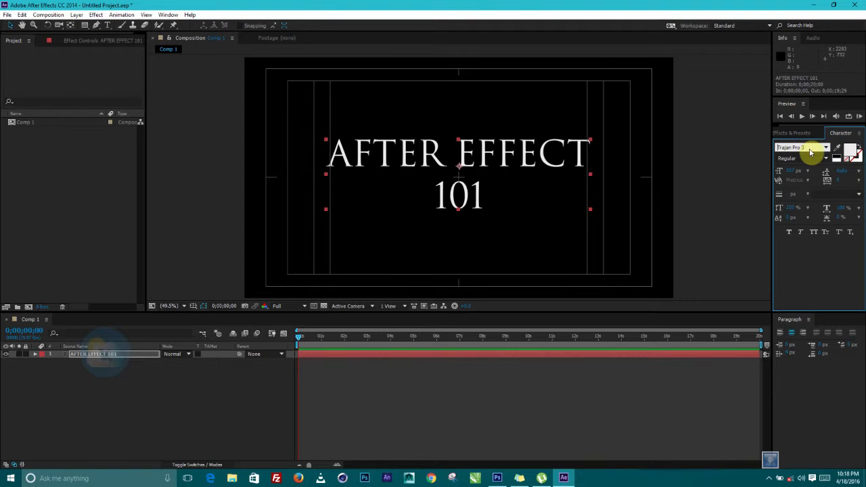
{"action": "key", "text": "Down"}
{"action": "key", "text": "Down"}
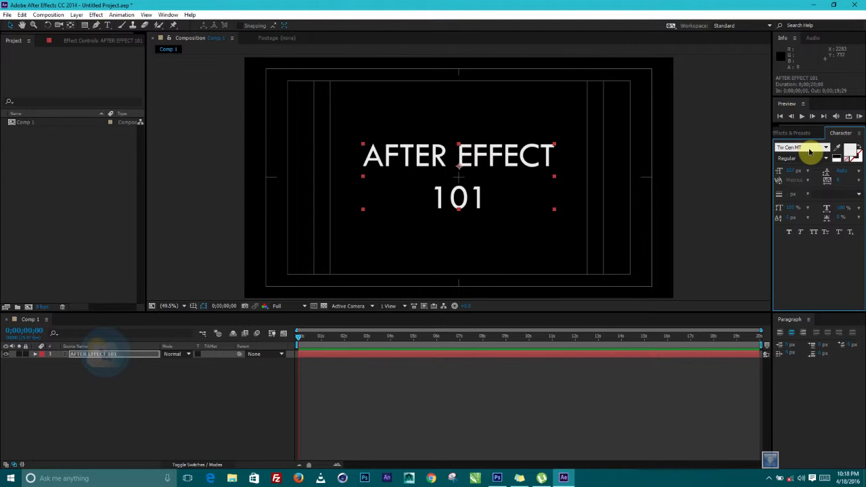
{"action": "key", "text": "Down"}
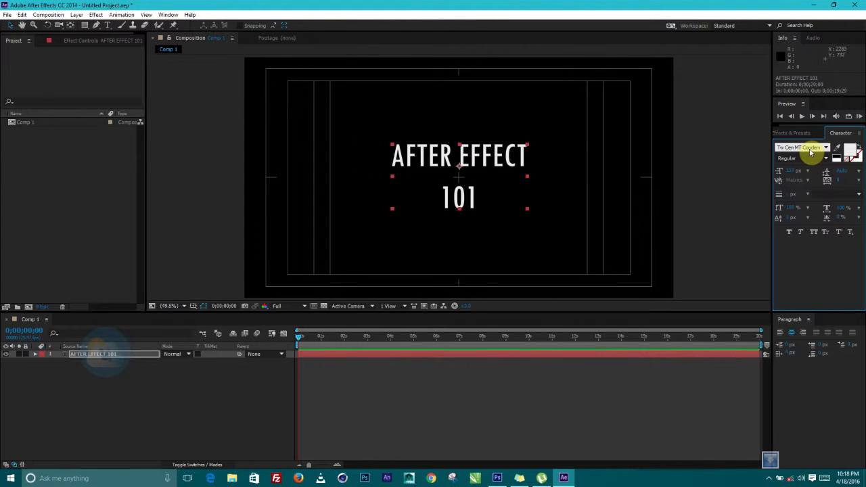
{"action": "key", "text": "Down"}
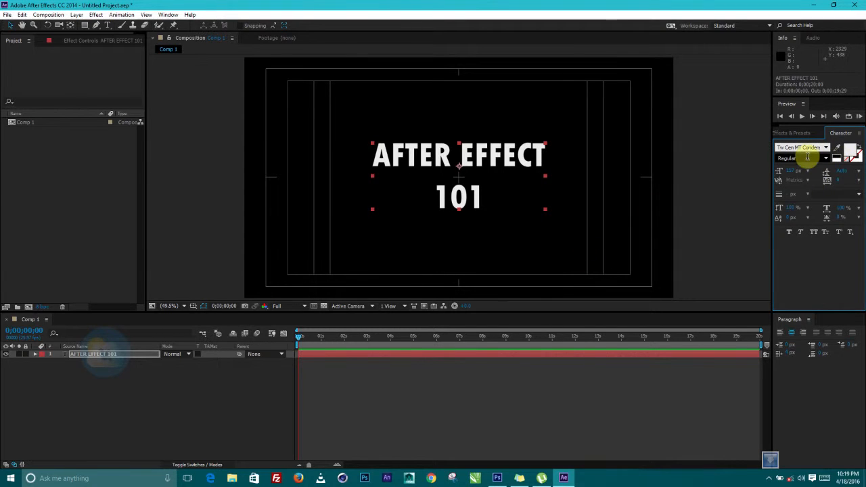
{"action": "left_click_drag", "start_coordinate": [790, 169], "coordinate": [810, 172]}
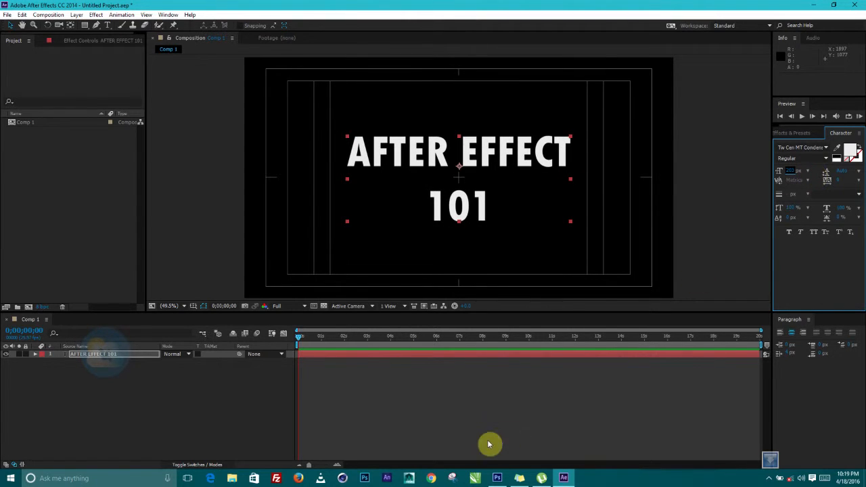
{"action": "left_click", "coordinate": [463, 411]}
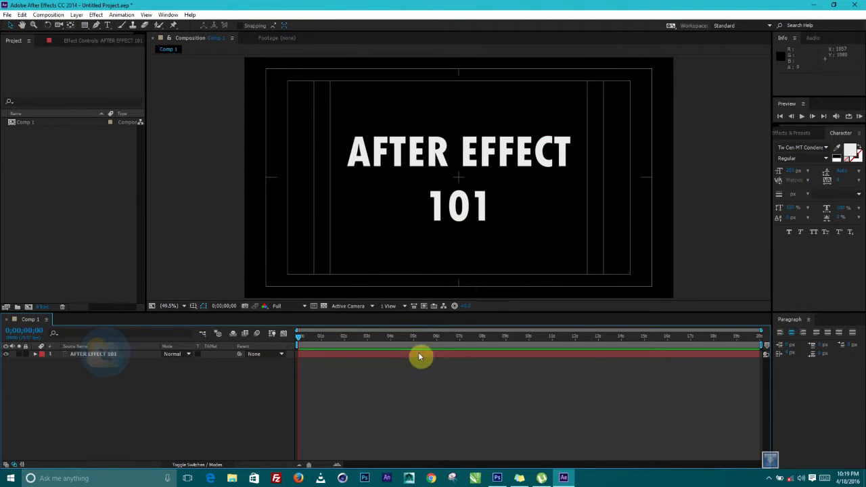
Scrub through the timeline to preview the text layer, and return the current-time indicator to 0;00;00;00
{"action": "left_click_drag", "start_coordinate": [299, 338], "coordinate": [180, 342]}
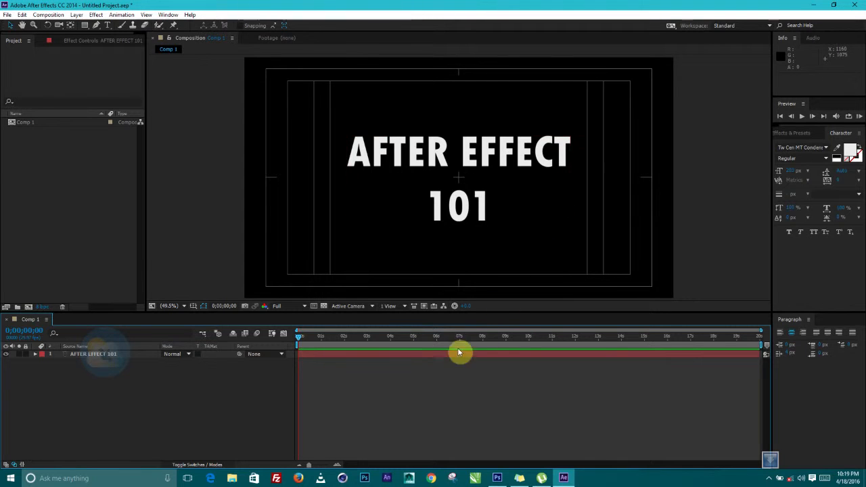
{"action": "left_click_drag", "start_coordinate": [303, 340], "coordinate": [543, 392]}
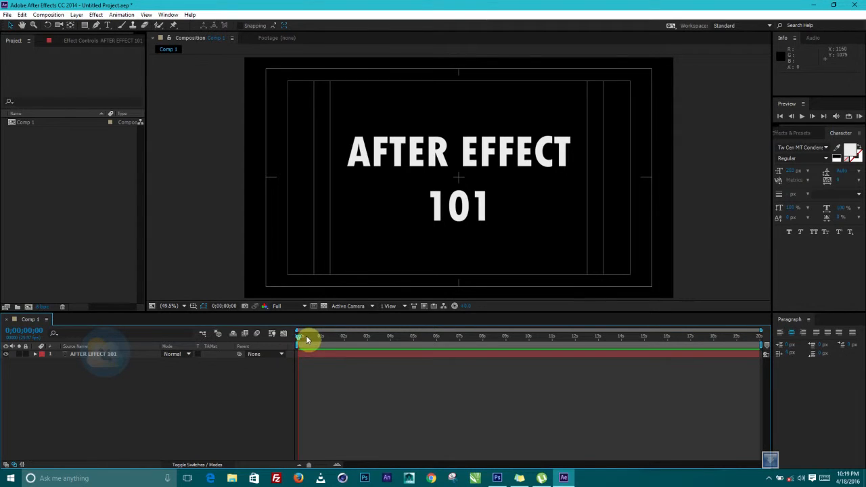
{"action": "left_click_drag", "start_coordinate": [307, 338], "coordinate": [295, 356]}
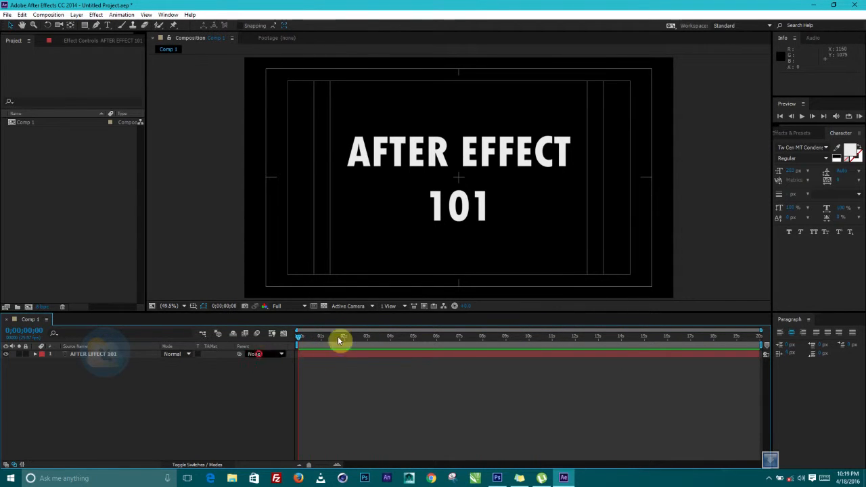
Play a RAM preview of the composition, stop it, and return the current-time indicator to 0;00;00;00
{"action": "left_click", "coordinate": [859, 116]}
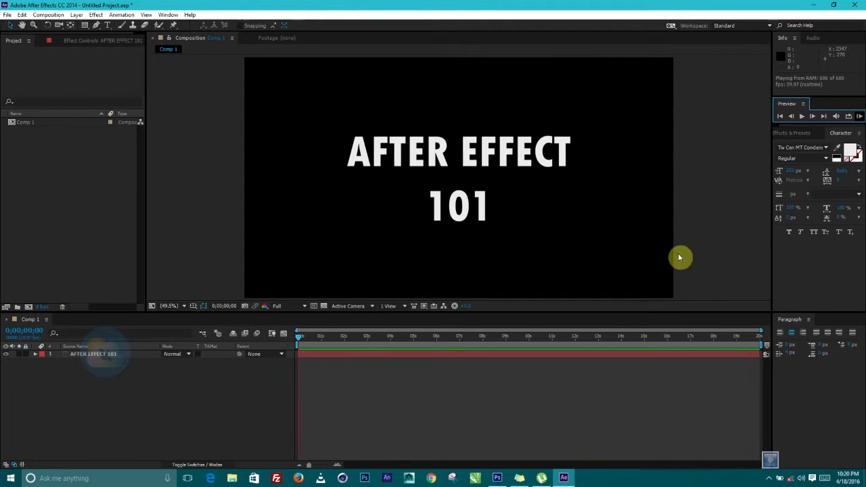
{"action": "key", "text": "apostrophe"}
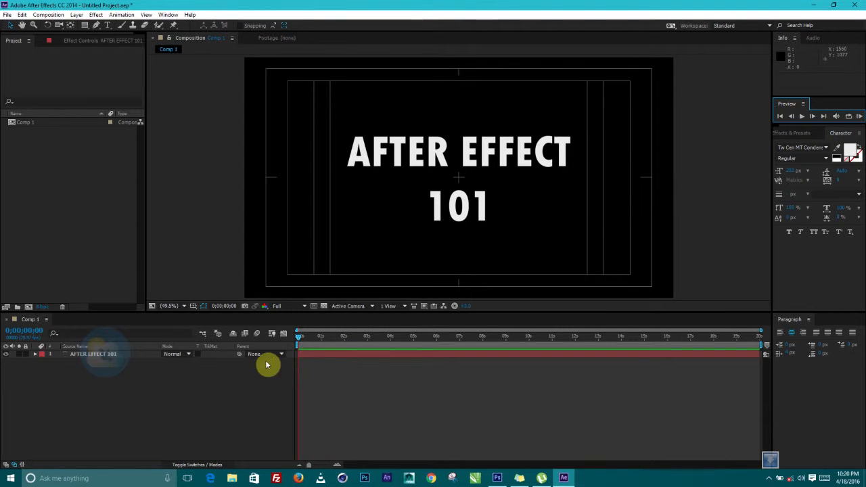
{"action": "left_click_drag", "start_coordinate": [314, 342], "coordinate": [206, 351]}
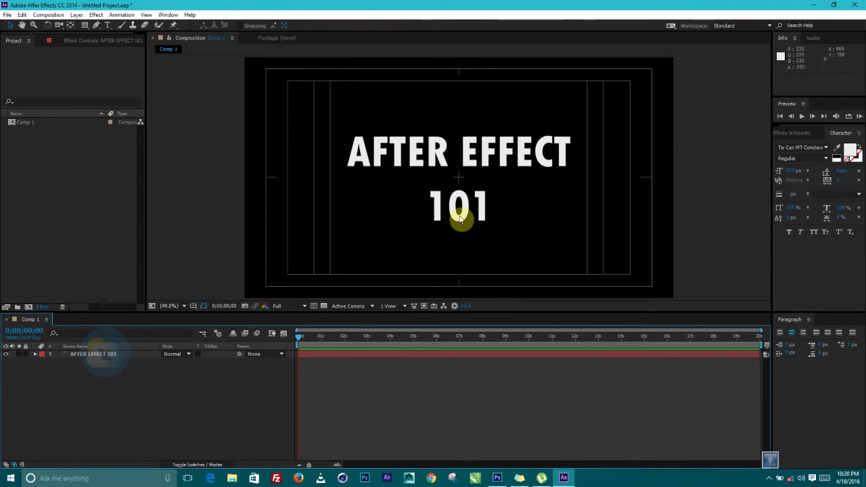
Select the AFTER EFFECT 101 layer and toggle its visibility off and on several times, leaving it visible
{"action": "left_click", "coordinate": [88, 353]}
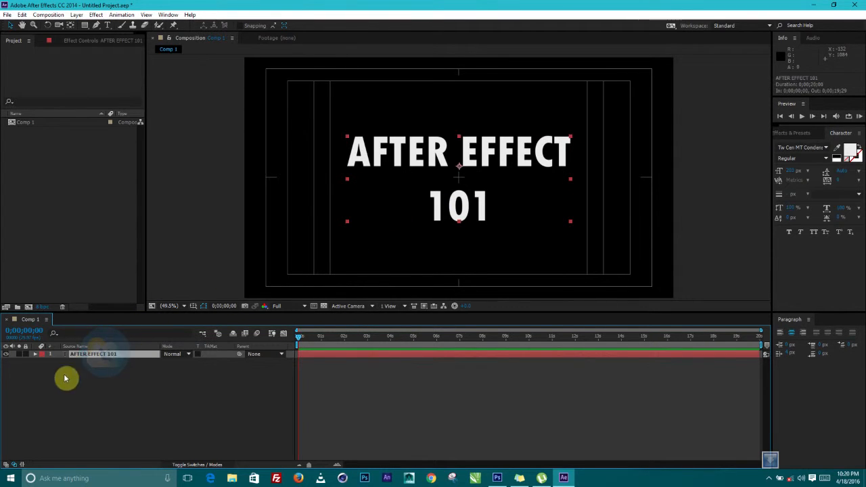
{"action": "left_click", "coordinate": [100, 377]}
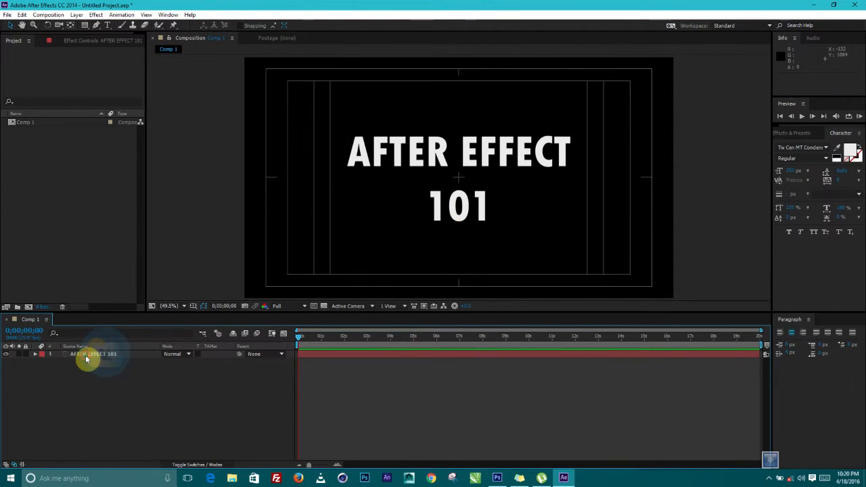
{"action": "left_click", "coordinate": [86, 355]}
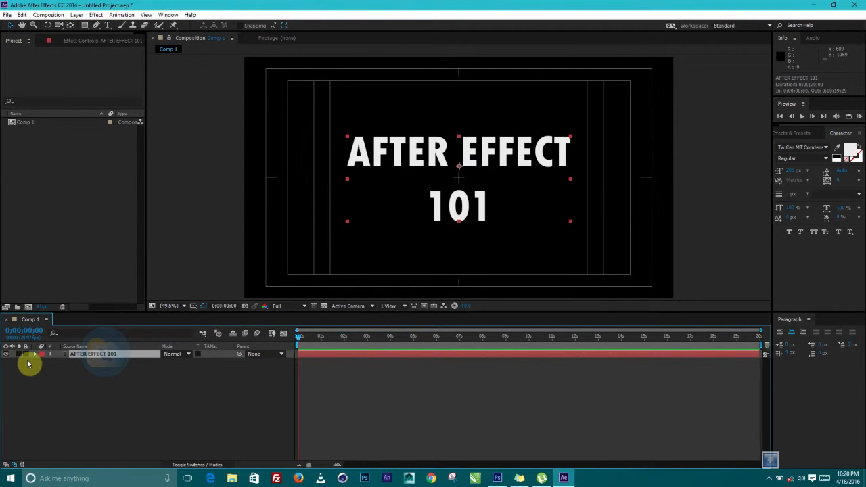
{"action": "left_click", "coordinate": [6, 355]}
{"action": "left_click", "coordinate": [7, 355]}
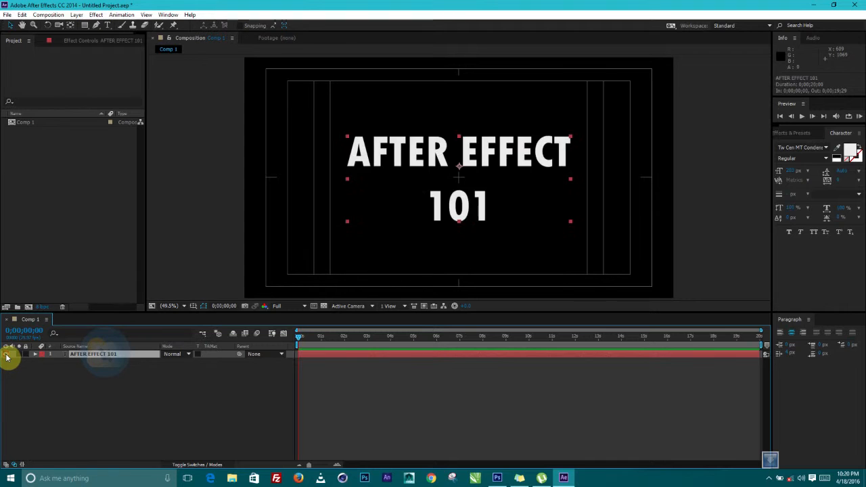
{"action": "left_click", "coordinate": [6, 356]}
{"action": "left_click", "coordinate": [7, 355]}
{"action": "left_click", "coordinate": [6, 355]}
{"action": "left_click", "coordinate": [7, 356]}
{"action": "left_click", "coordinate": [7, 355]}
{"action": "left_click", "coordinate": [7, 356]}
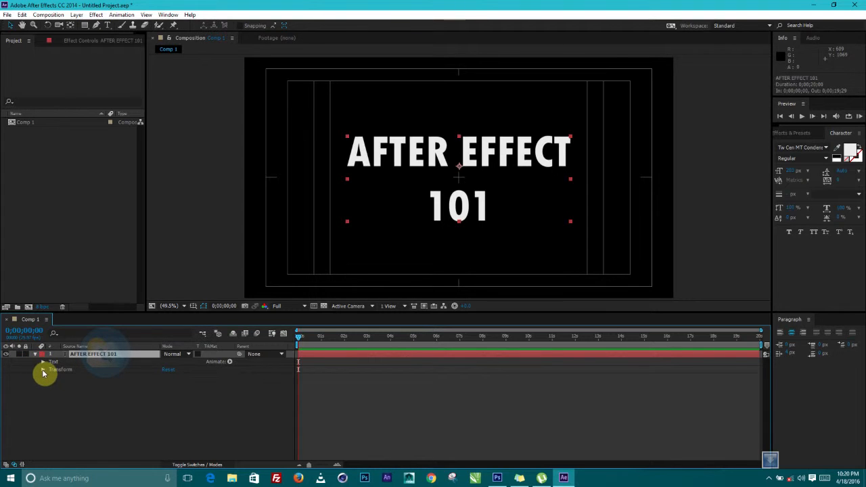
Expand the text layer's Transform properties and try out its position, scale and opacity, undoing each change
{"action": "left_click", "coordinate": [43, 372]}
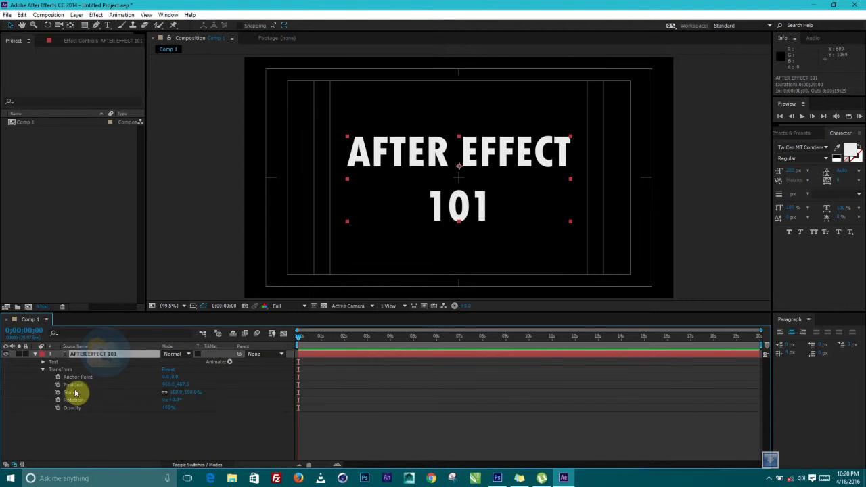
{"action": "mouse_move", "coordinate": [180, 383]}
{"action": "left_mouse_down"}
{"action": "mouse_move", "coordinate": [250, 382]}
{"action": "mouse_move", "coordinate": [6, 415]}
{"action": "mouse_move", "coordinate": [34, 429]}
{"action": "mouse_move", "coordinate": [351, 390]}
{"action": "mouse_move", "coordinate": [242, 400]}
{"action": "mouse_move", "coordinate": [87, 392]}
{"action": "mouse_move", "coordinate": [237, 371]}
{"action": "mouse_move", "coordinate": [181, 382]}
{"action": "left_mouse_up"}
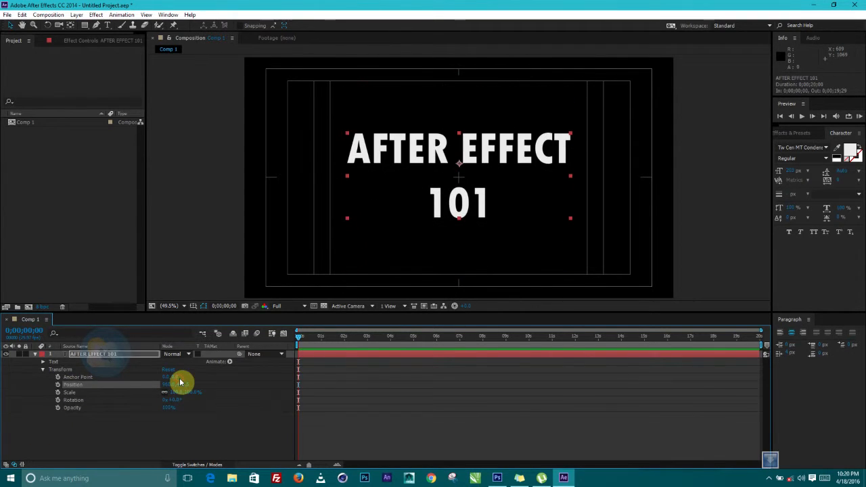
{"action": "key", "text": "ctrl+z"}
{"action": "left_click_drag", "start_coordinate": [170, 383], "coordinate": [184, 421]}
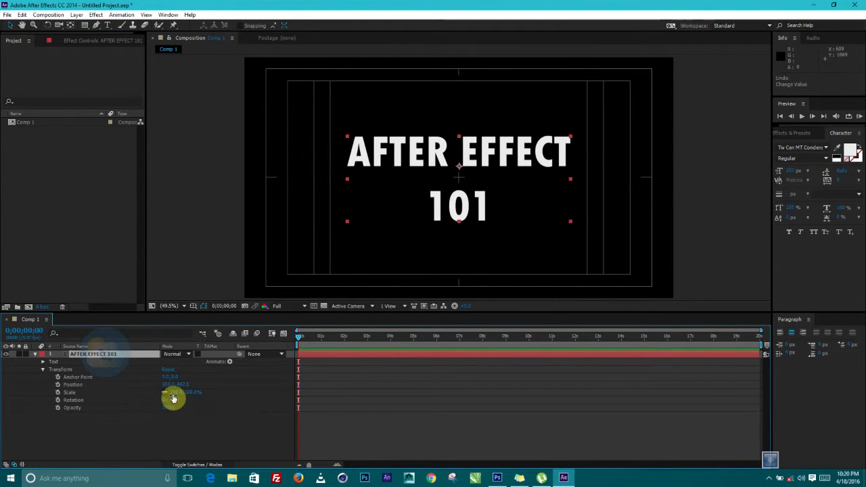
{"action": "left_click_drag", "start_coordinate": [177, 392], "coordinate": [143, 396]}
{"action": "key", "text": "ctrl+z"}
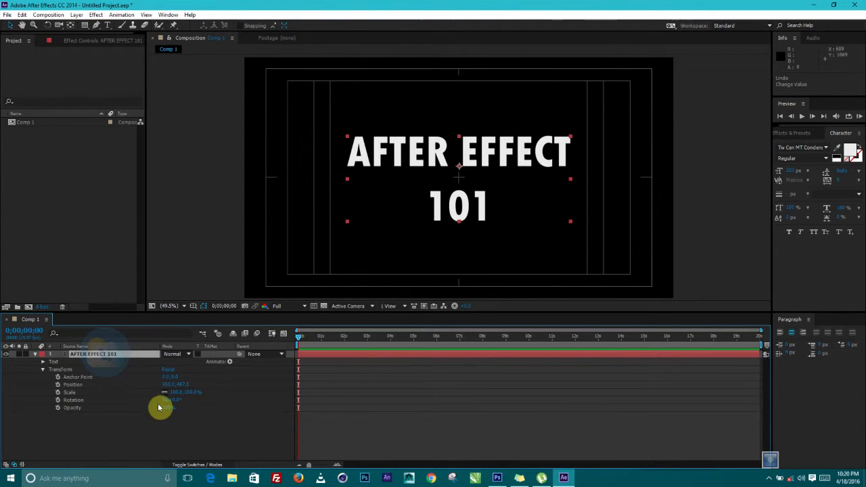
{"action": "left_click_drag", "start_coordinate": [168, 411], "coordinate": [223, 412]}
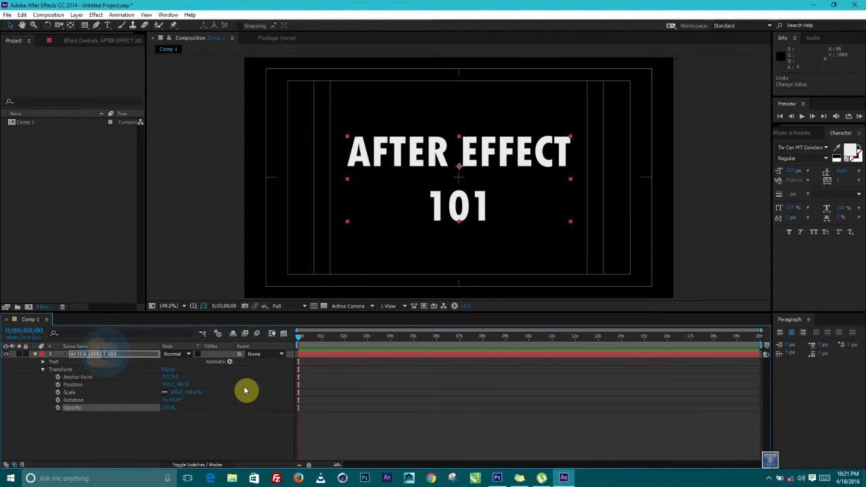
Move the text layer off-screen past the frame's left edge, to about X -501, and set a Position keyframe at 0;00;00;00
{"action": "left_click_drag", "start_coordinate": [163, 387], "coordinate": [2, 424]}
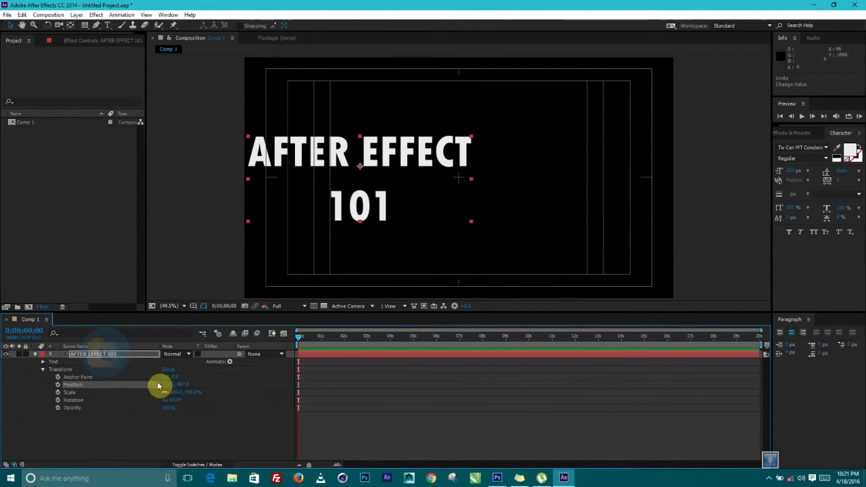
{"action": "left_click_drag", "start_coordinate": [168, 387], "coordinate": [21, 429]}
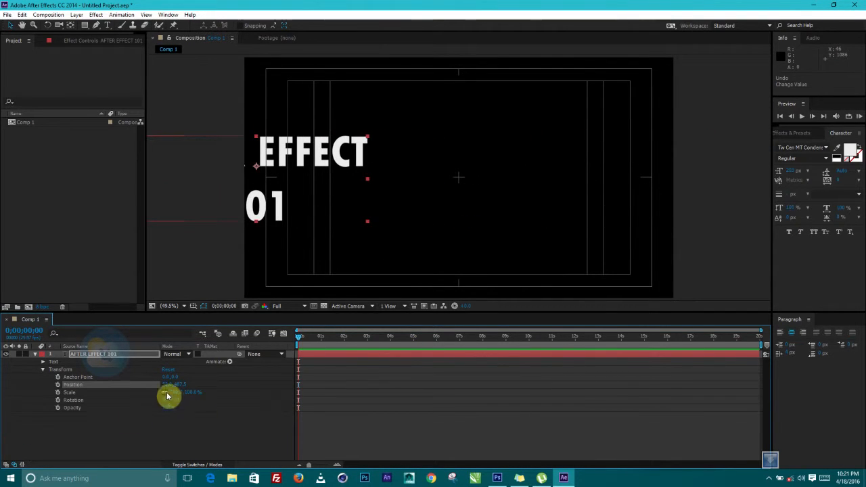
{"action": "left_click_drag", "start_coordinate": [166, 389], "coordinate": [7, 449]}
{"action": "left_click_drag", "start_coordinate": [173, 390], "coordinate": [154, 386]}
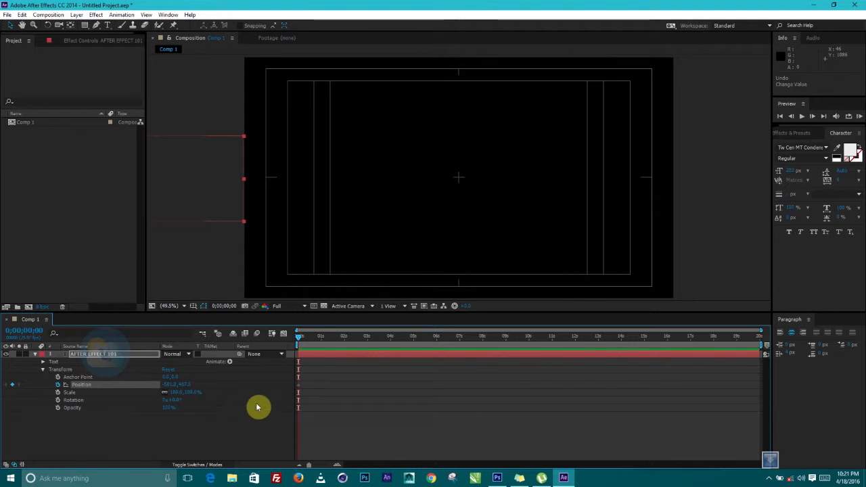
Add a Position keyframe at 0;00;00;14 with the text layer's X position set to 960
{"action": "mouse_move", "coordinate": [298, 337]}
{"action": "left_mouse_down"}
{"action": "mouse_move", "coordinate": [311, 339]}
{"action": "mouse_move", "coordinate": [299, 342]}
{"action": "left_mouse_up"}
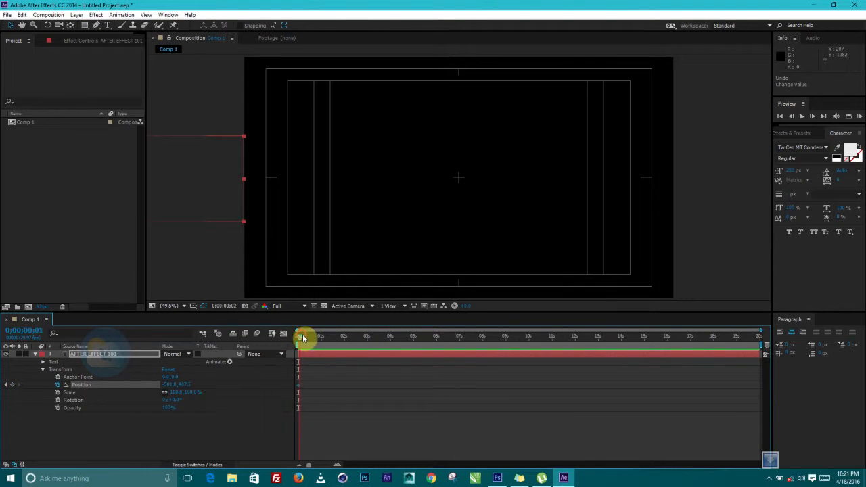
{"action": "left_click_drag", "start_coordinate": [306, 337], "coordinate": [310, 340]}
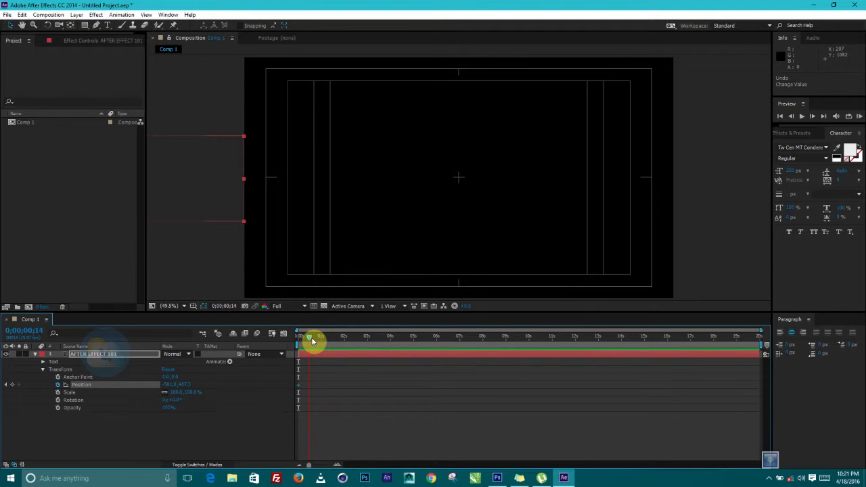
{"action": "left_click_drag", "start_coordinate": [312, 341], "coordinate": [312, 342]}
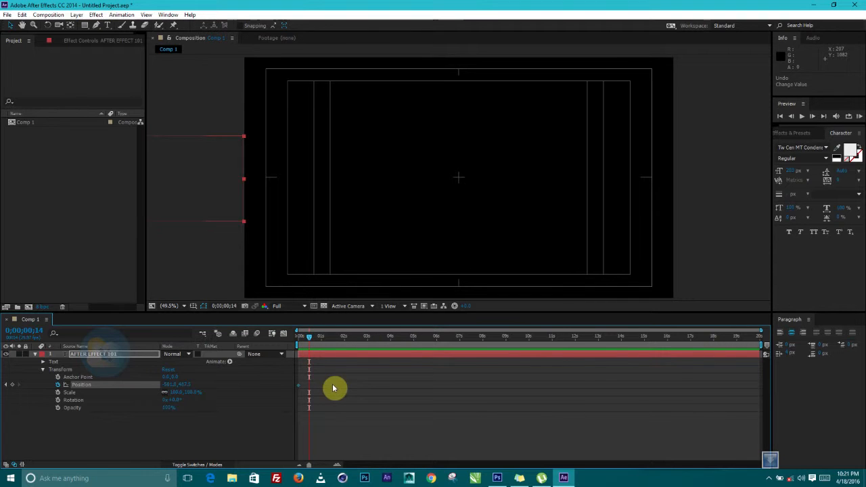
{"action": "left_click_drag", "start_coordinate": [164, 384], "coordinate": [788, 360]}
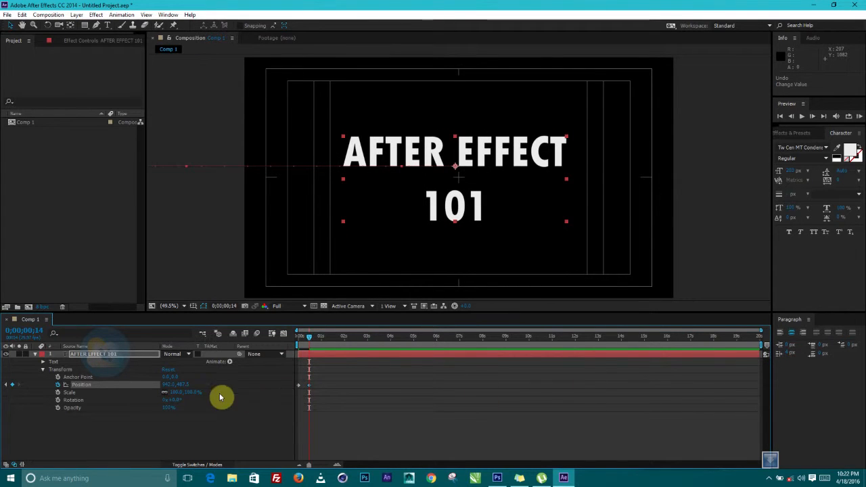
{"action": "left_click", "coordinate": [169, 384]}
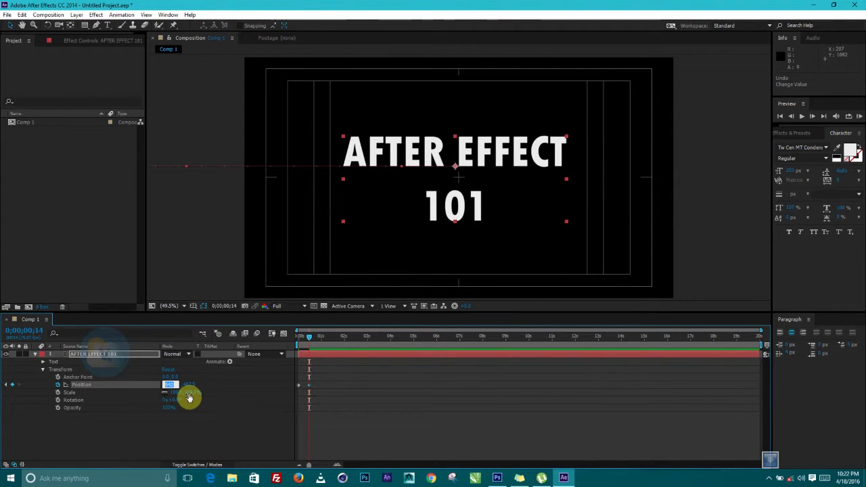
{"action": "type", "text": "66"}
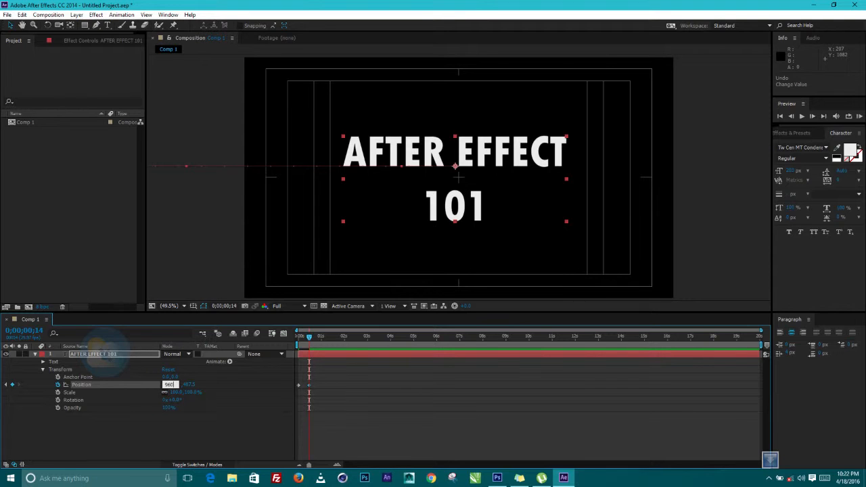
{"action": "left_click", "coordinate": [188, 397]}
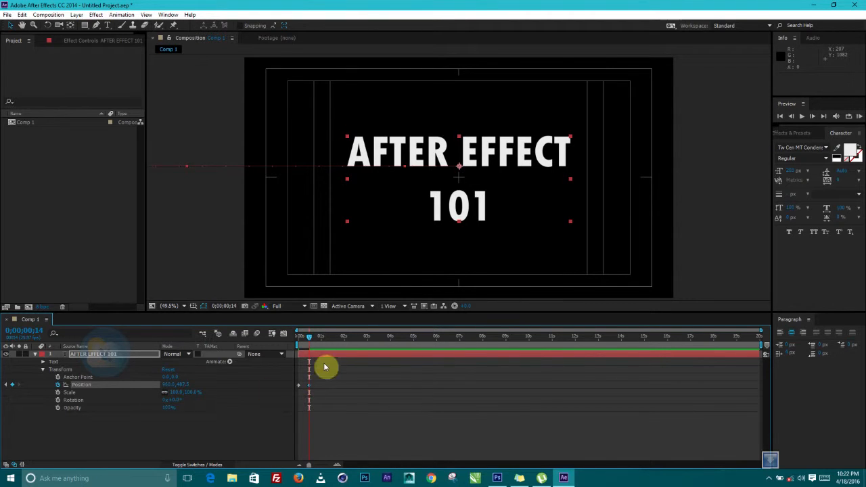
Return to the first frame and play a RAM preview of the text sliding in, then stop it
{"action": "left_click_drag", "start_coordinate": [309, 342], "coordinate": [269, 361]}
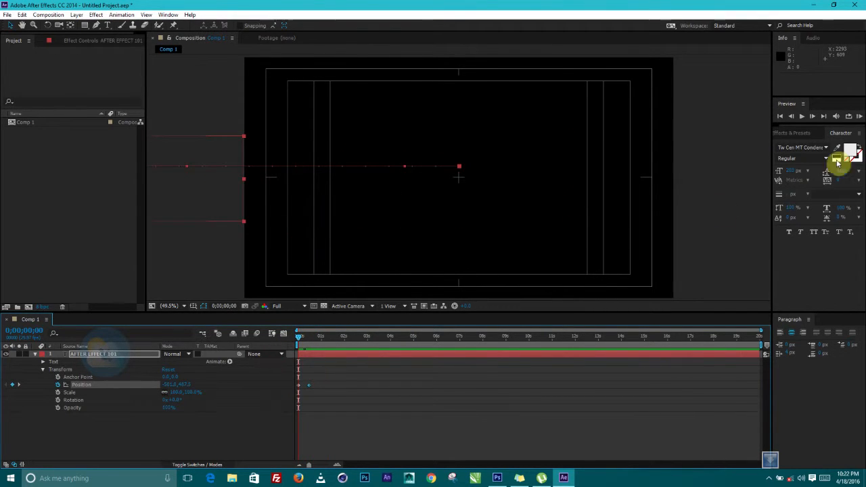
{"action": "left_click", "coordinate": [858, 117]}
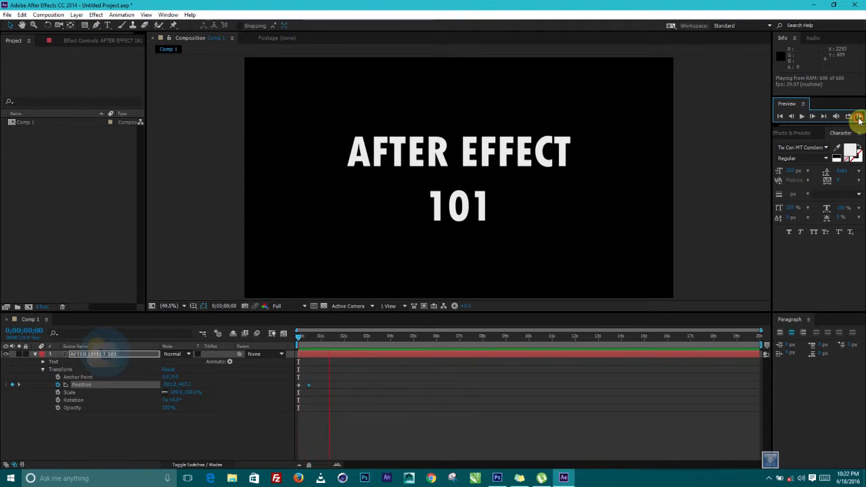
{"action": "left_click", "coordinate": [858, 117]}
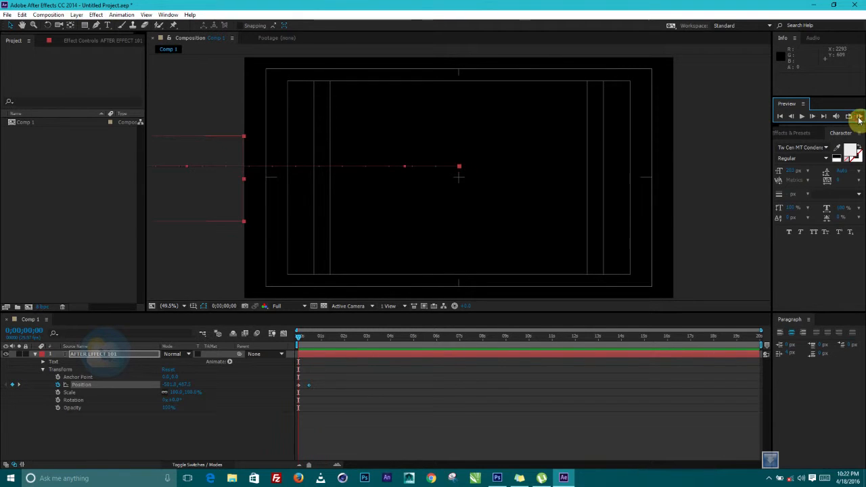
Add a Position keyframe at 0;00;02;00 holding the centred text, and another at 0;00;02;14 with X at about 2440, beyond the frame's right edge
{"action": "left_click_drag", "start_coordinate": [297, 338], "coordinate": [342, 345]}
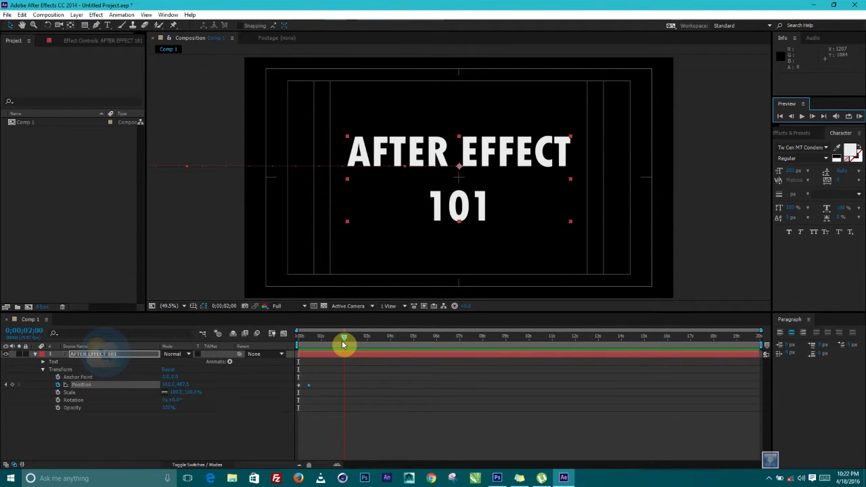
{"action": "mouse_move", "coordinate": [342, 345]}
{"action": "left_mouse_down"}
{"action": "mouse_move", "coordinate": [464, 344]}
{"action": "mouse_move", "coordinate": [276, 343]}
{"action": "mouse_move", "coordinate": [328, 343]}
{"action": "left_mouse_up"}
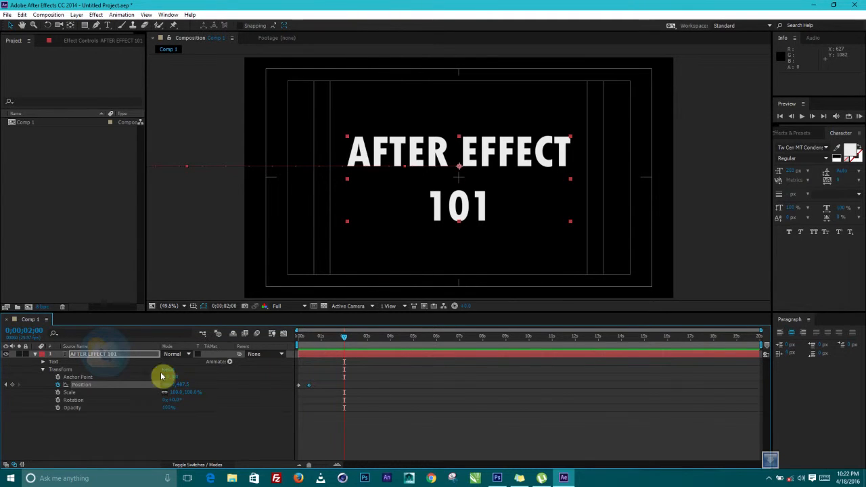
{"action": "left_click", "coordinate": [12, 387]}
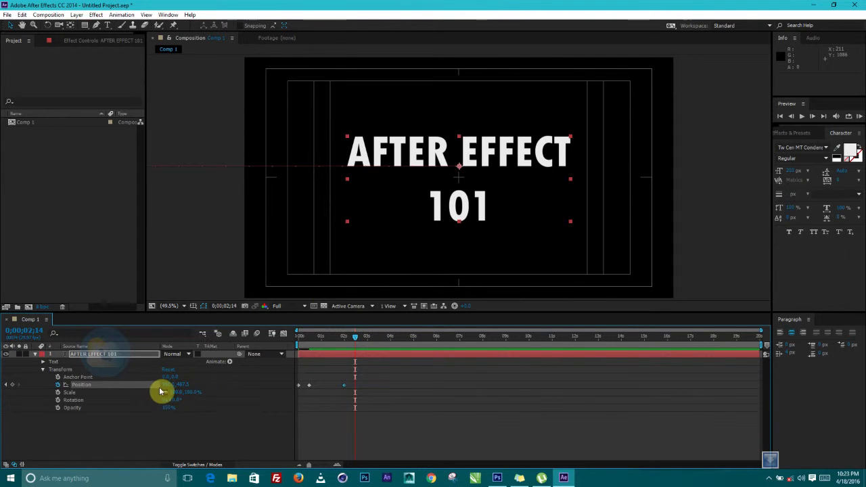
{"action": "left_click_drag", "start_coordinate": [163, 389], "coordinate": [825, 379]}
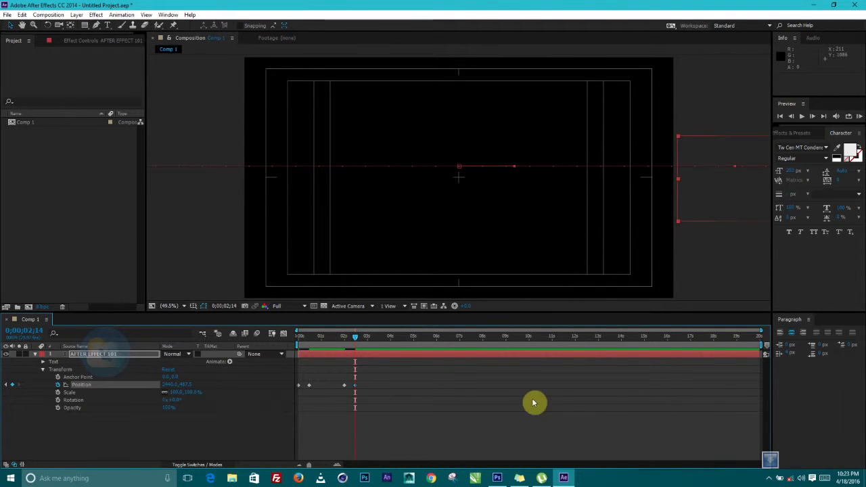
Return to the first frame and play a RAM preview of the text sliding in and out, then stop it
{"action": "key", "text": "Home"}
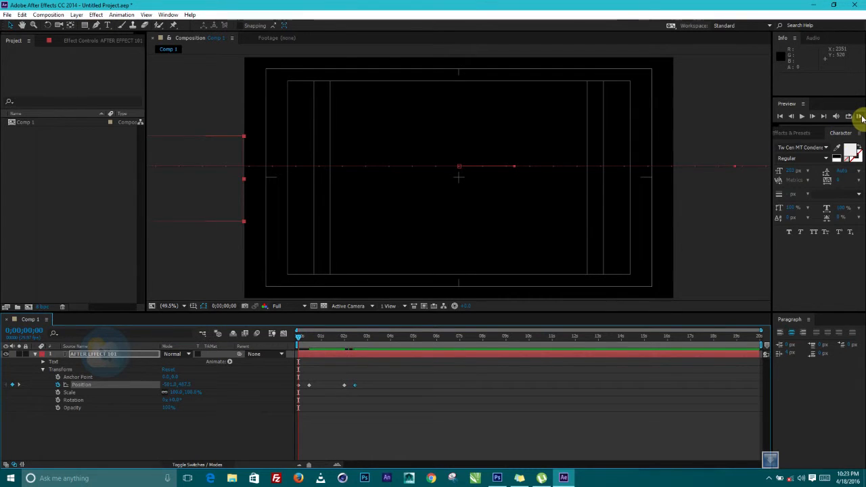
{"action": "left_click", "coordinate": [858, 116]}
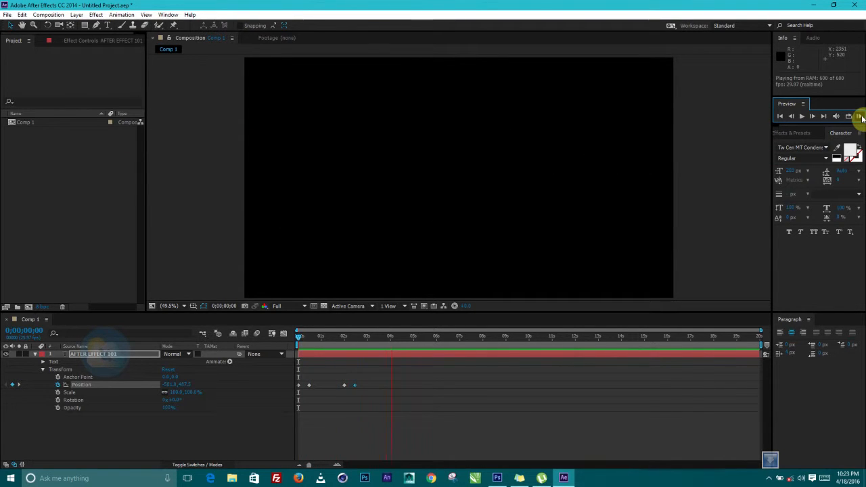
{"action": "left_click", "coordinate": [860, 117]}
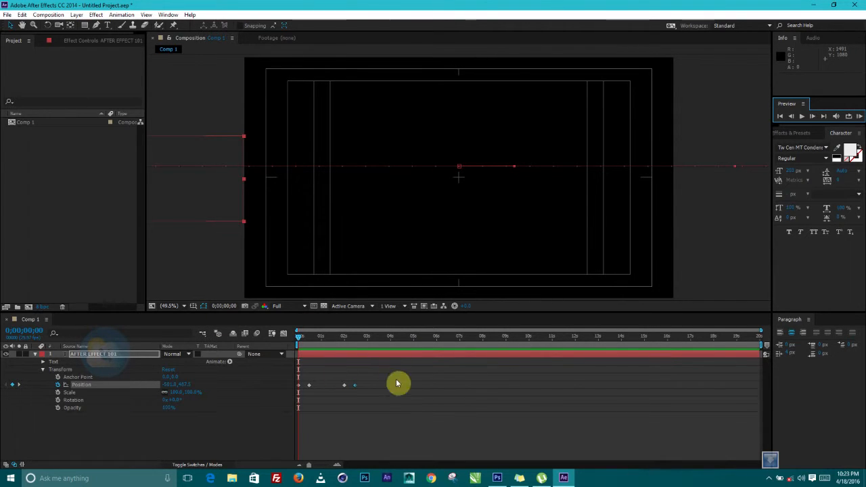
Copy the text layer's four Position keyframes and paste them starting at 0;00;03;00 to repeat the slide-in and slide-out
{"action": "left_click_drag", "start_coordinate": [298, 336], "coordinate": [313, 346]}
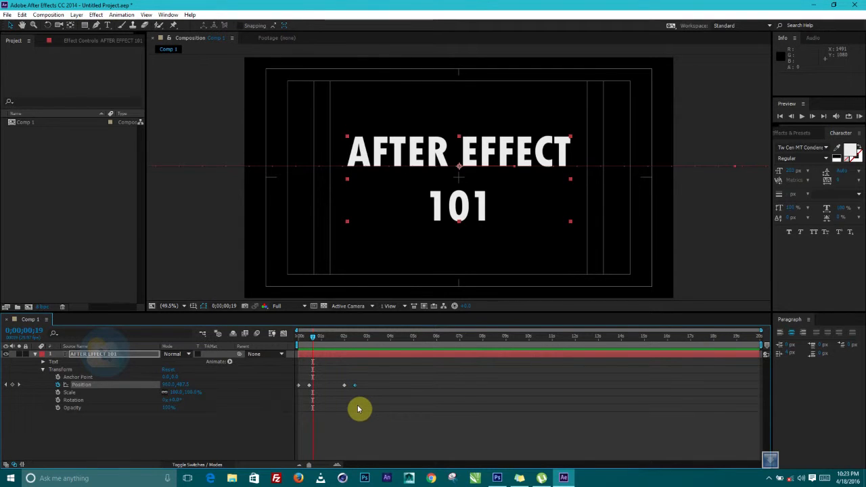
{"action": "left_click_drag", "start_coordinate": [361, 402], "coordinate": [288, 378]}
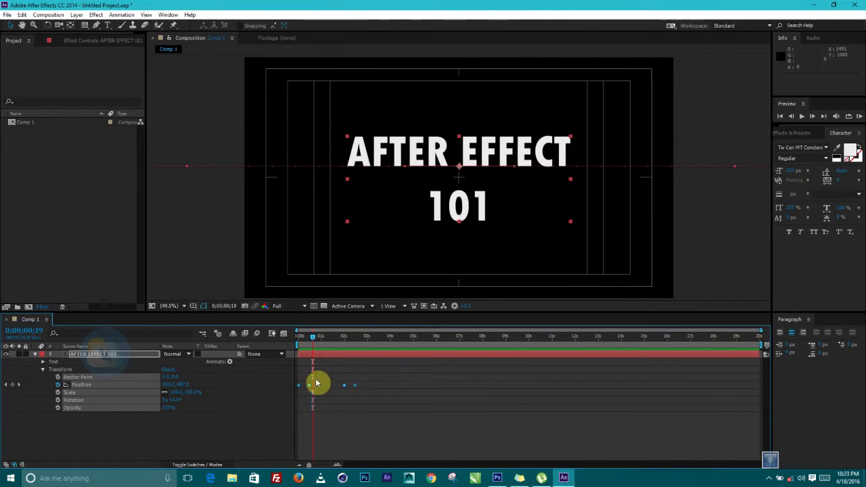
{"action": "left_click", "coordinate": [21, 14]}
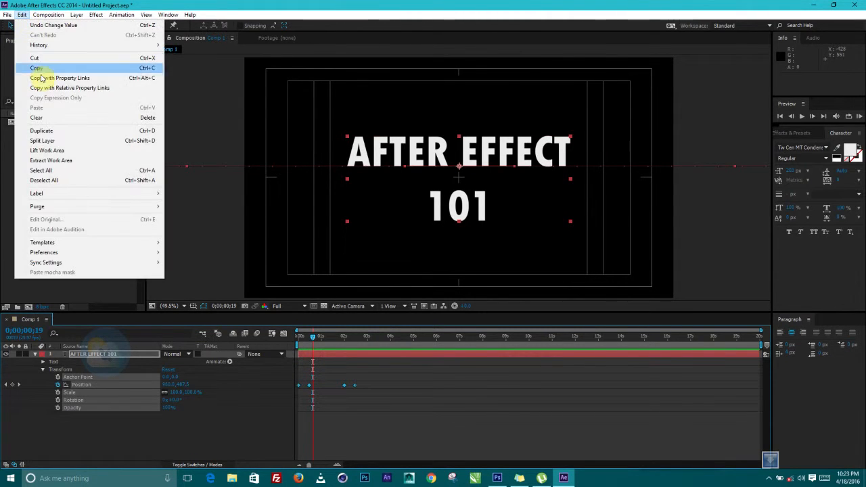
{"action": "left_click", "coordinate": [42, 69]}
{"action": "left_click_drag", "start_coordinate": [305, 341], "coordinate": [367, 346]}
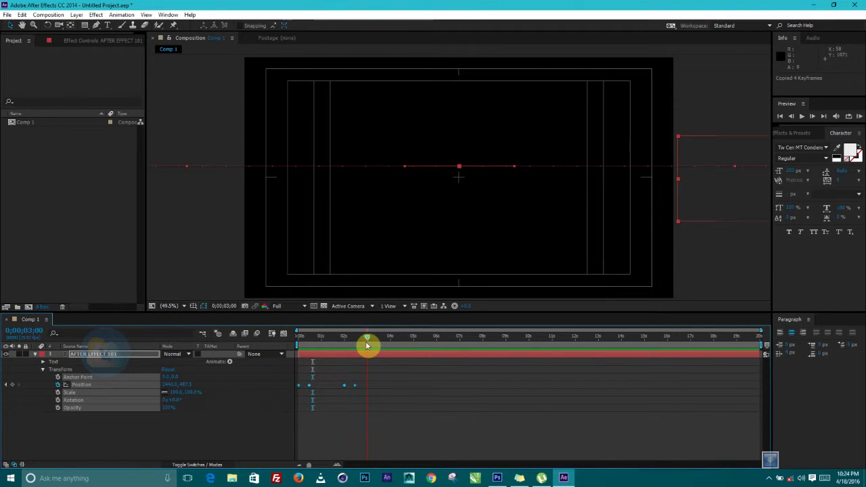
{"action": "left_click", "coordinate": [12, 384]}
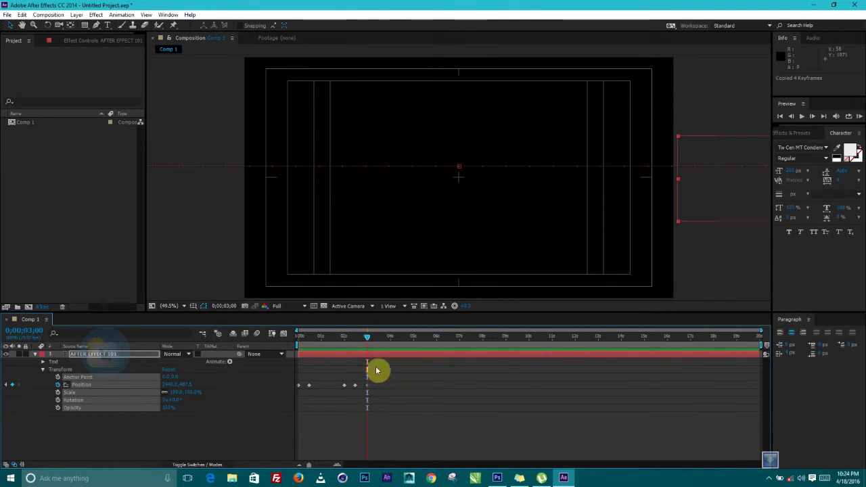
{"action": "left_click", "coordinate": [21, 16]}
{"action": "left_click", "coordinate": [41, 110]}
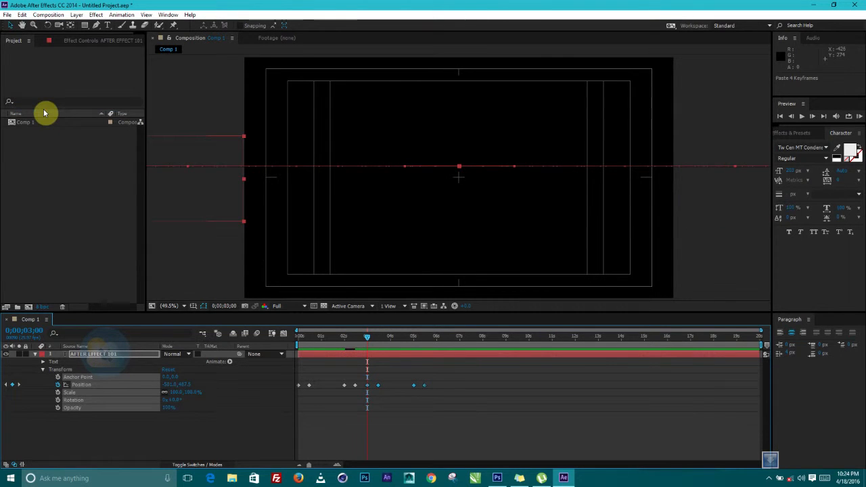
Return to the first frame and play a RAM preview of the repeated slide animation, stopping it after the second pass
{"action": "left_click_drag", "start_coordinate": [366, 339], "coordinate": [239, 337]}
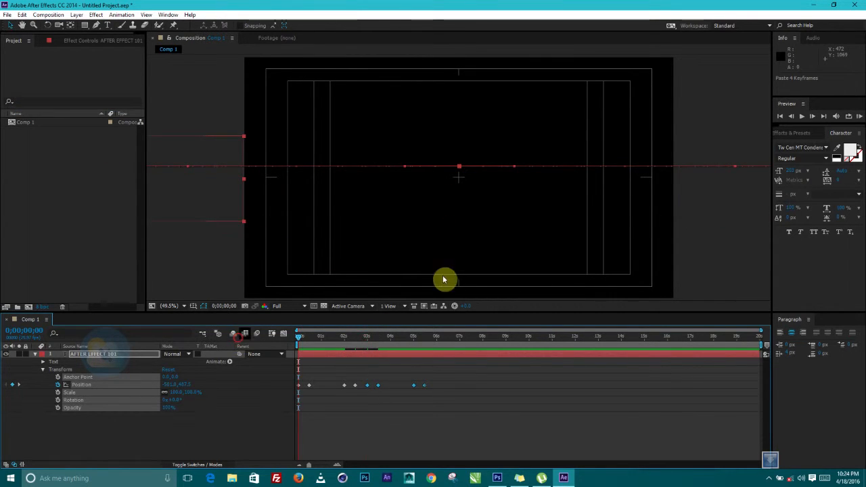
{"action": "left_click", "coordinate": [858, 117]}
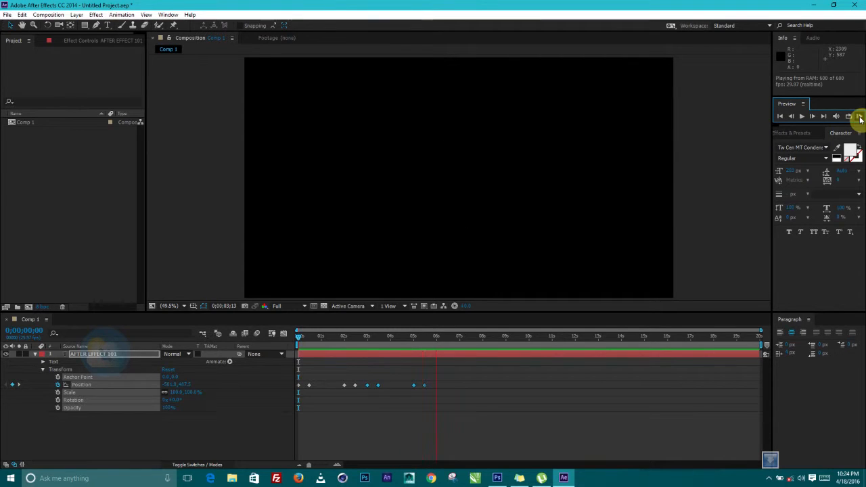
{"action": "left_click", "coordinate": [859, 117]}
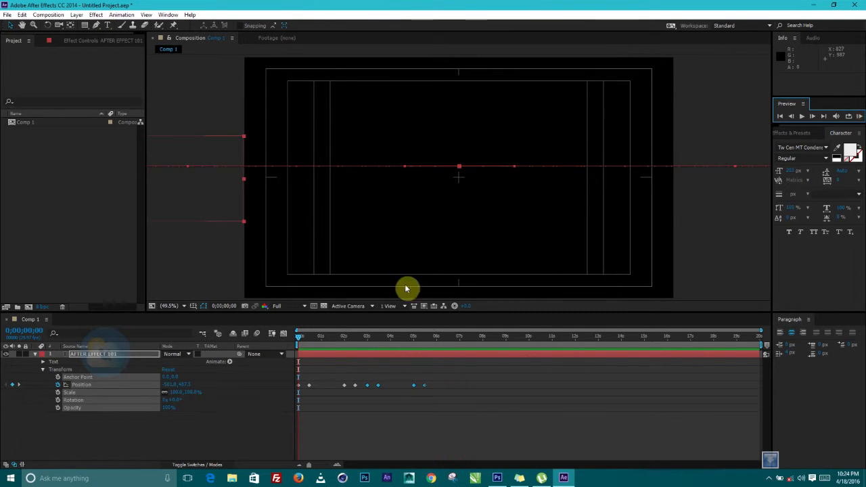
Add a Position keyframe at 0;00;06;00 with X set to 960, and another at 0;00;07;00 holding the centred text
{"action": "left_click_drag", "start_coordinate": [298, 336], "coordinate": [436, 340]}
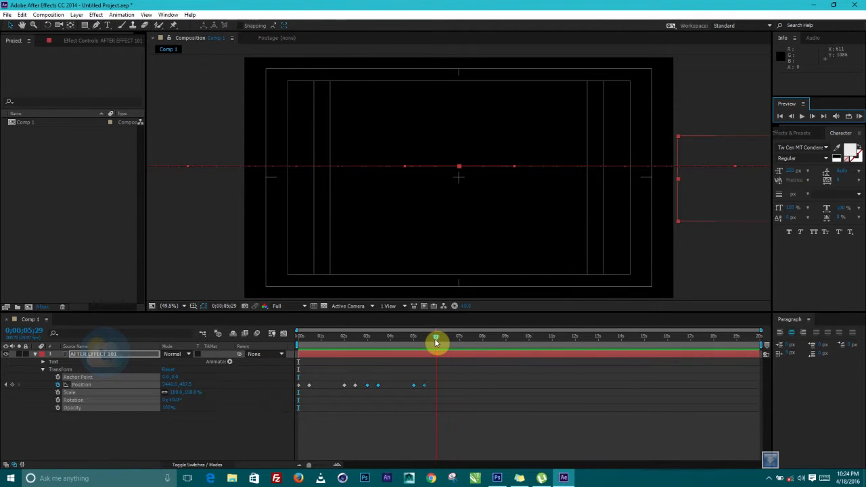
{"action": "left_click_drag", "start_coordinate": [436, 342], "coordinate": [436, 340]}
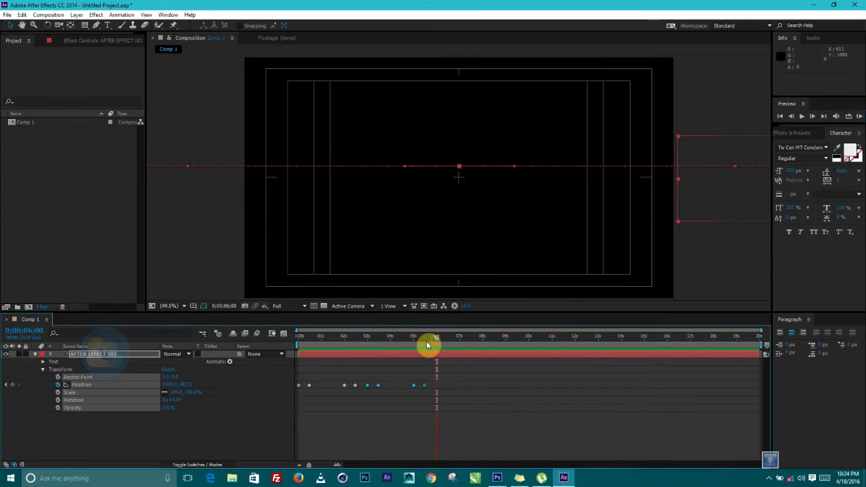
{"action": "mouse_move", "coordinate": [188, 382]}
{"action": "left_mouse_down"}
{"action": "mouse_move", "coordinate": [161, 381]}
{"action": "mouse_move", "coordinate": [174, 384]}
{"action": "left_mouse_up"}
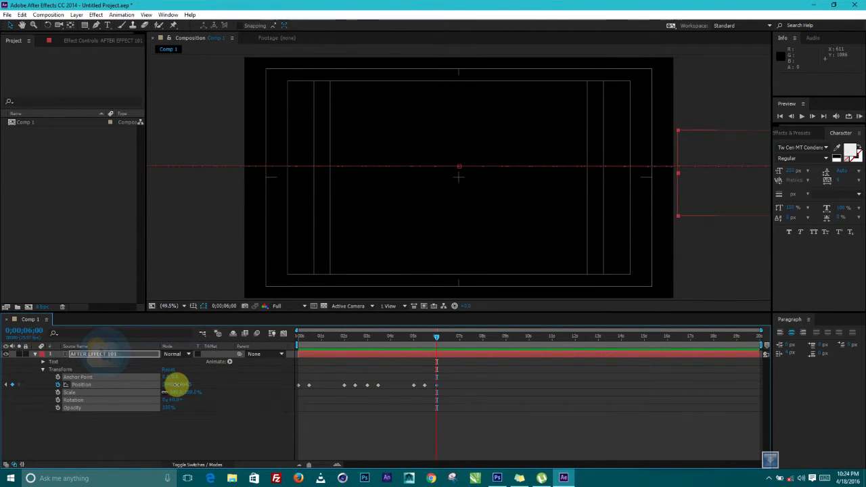
{"action": "key", "text": "ctrl+z"}
{"action": "left_click", "coordinate": [172, 386]}
{"action": "type", "text": "960"}
{"action": "key", "text": "Return"}
{"action": "left_click", "coordinate": [438, 337]}
{"action": "left_click_drag", "start_coordinate": [438, 338], "coordinate": [442, 341]}
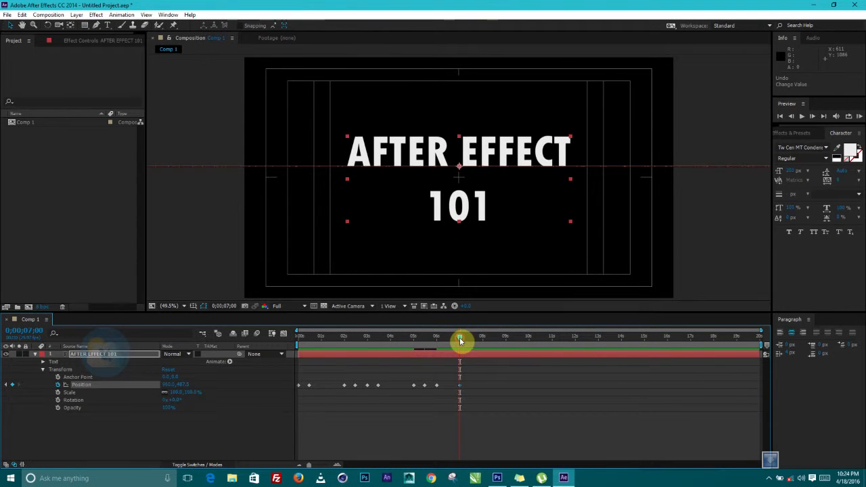
Start Scale keyframing at 0;00;07;15 with 100%, and enlarge the text to about 191% at 0;00;08;00
{"action": "left_click", "coordinate": [471, 342]}
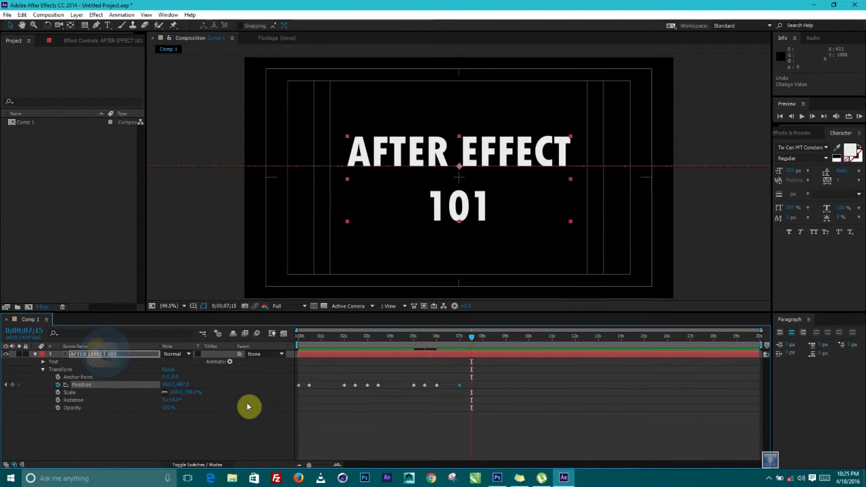
{"action": "left_click", "coordinate": [57, 393]}
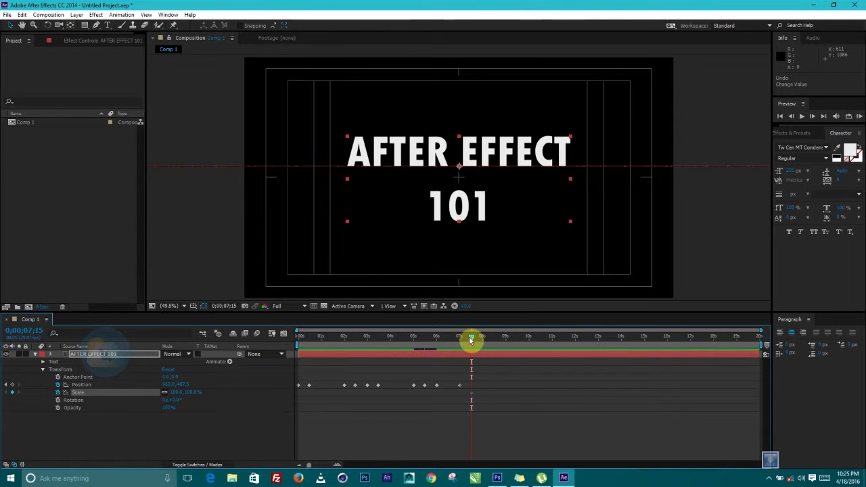
{"action": "left_click_drag", "start_coordinate": [472, 338], "coordinate": [479, 339]}
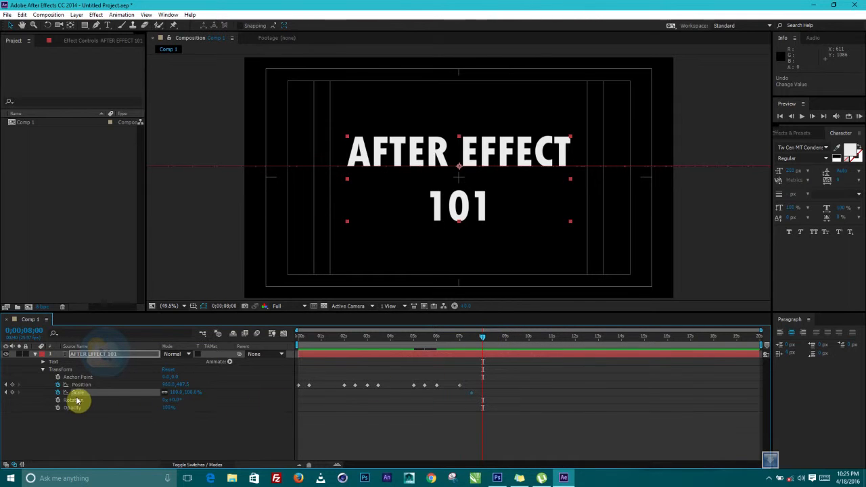
{"action": "left_click_drag", "start_coordinate": [174, 395], "coordinate": [220, 396]}
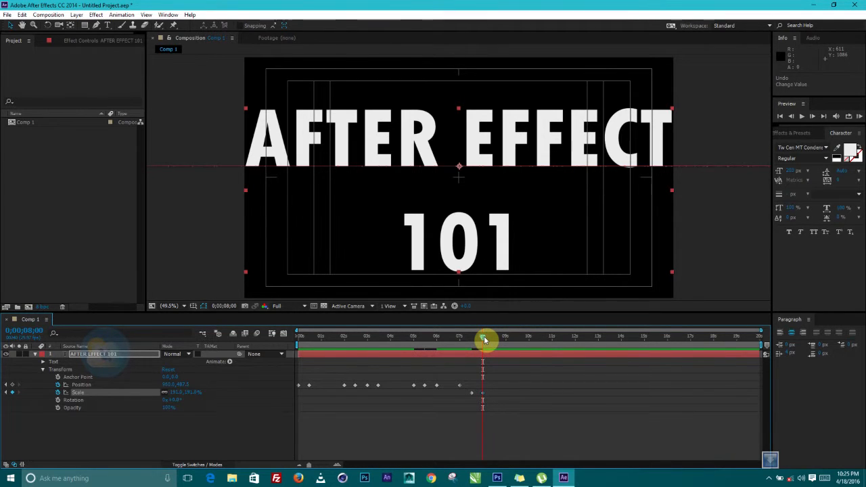
Add a Scale keyframe at 0;00;08;15 that returns the text to 100%
{"action": "left_click_drag", "start_coordinate": [488, 336], "coordinate": [491, 341]}
{"action": "left_click_drag", "start_coordinate": [495, 342], "coordinate": [497, 343]}
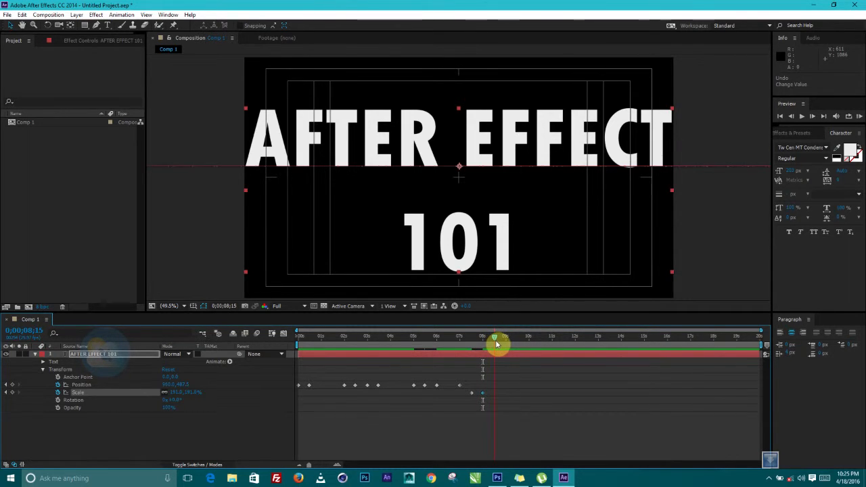
{"action": "left_click_drag", "start_coordinate": [179, 397], "coordinate": [140, 397]}
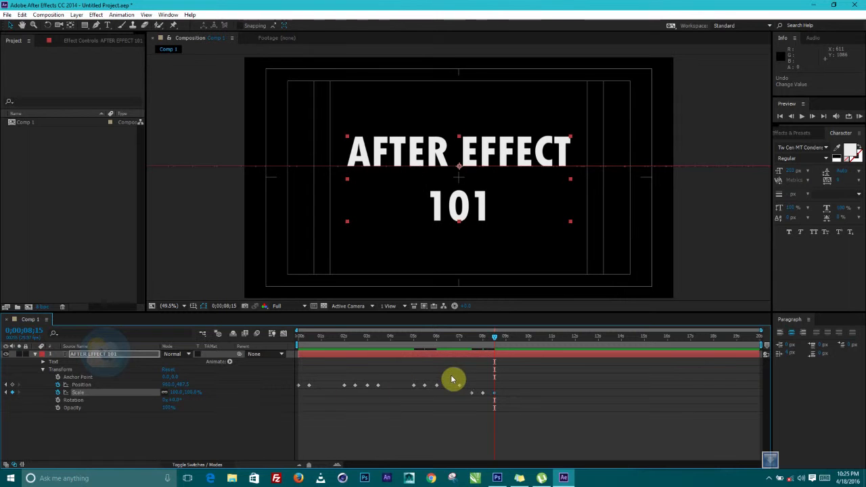
Return to the first frame and play a RAM preview through the text's scale pulse, then stop it
{"action": "left_click_drag", "start_coordinate": [494, 335], "coordinate": [295, 343]}
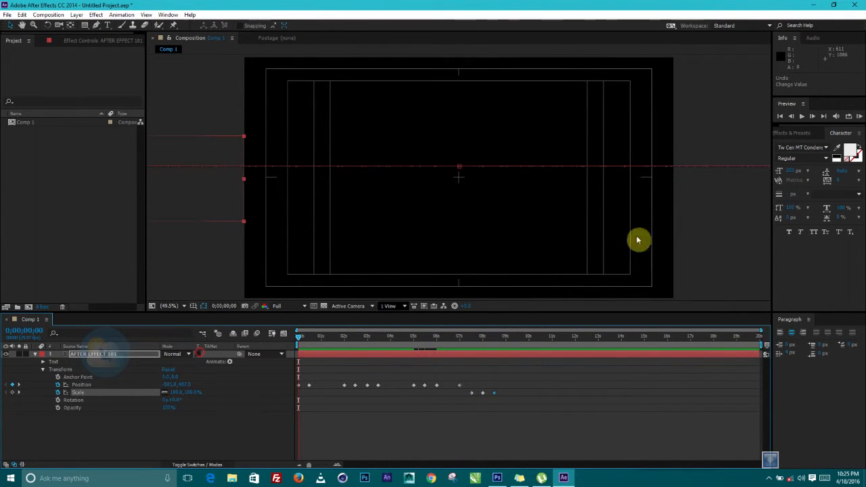
{"action": "left_click", "coordinate": [858, 117]}
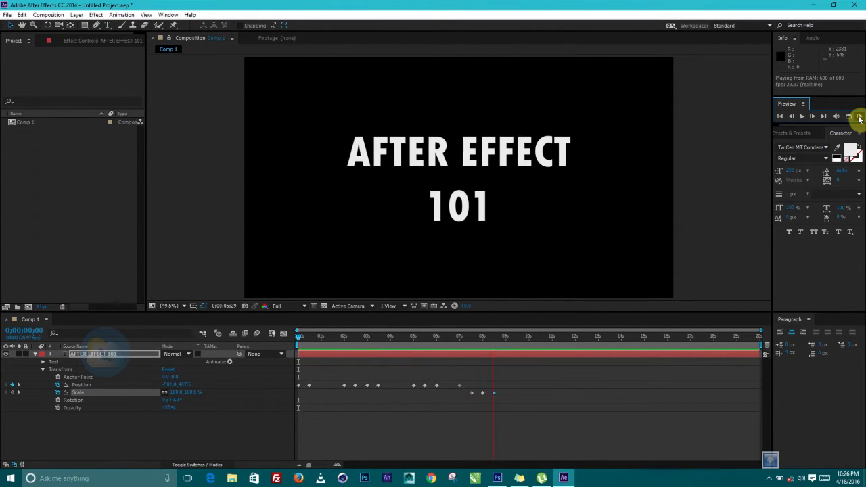
{"action": "left_click", "coordinate": [859, 117]}
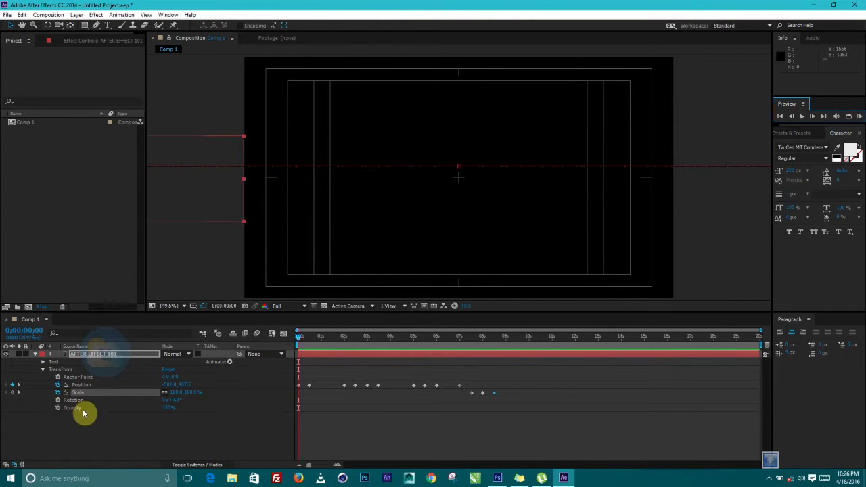
Add a Scale keyframe holding 100% at 0;00;08;29 and start Opacity keyframing there at 100%
{"action": "left_click_drag", "start_coordinate": [298, 336], "coordinate": [507, 360]}
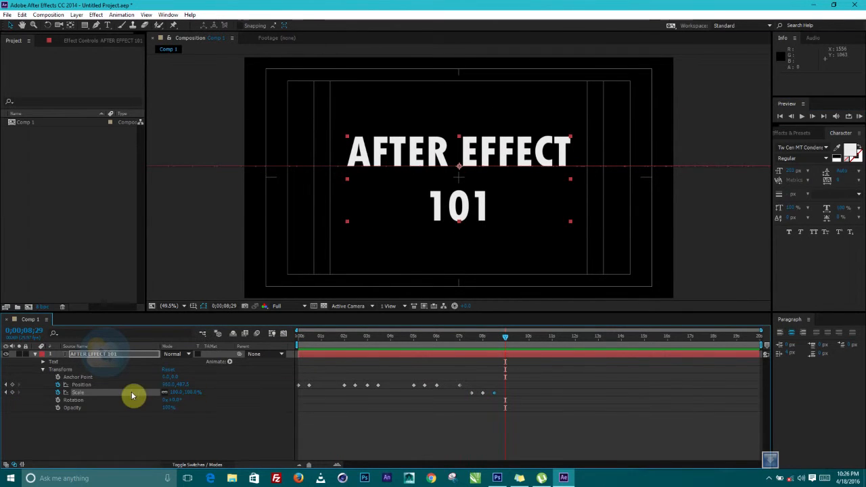
{"action": "left_click", "coordinate": [13, 392]}
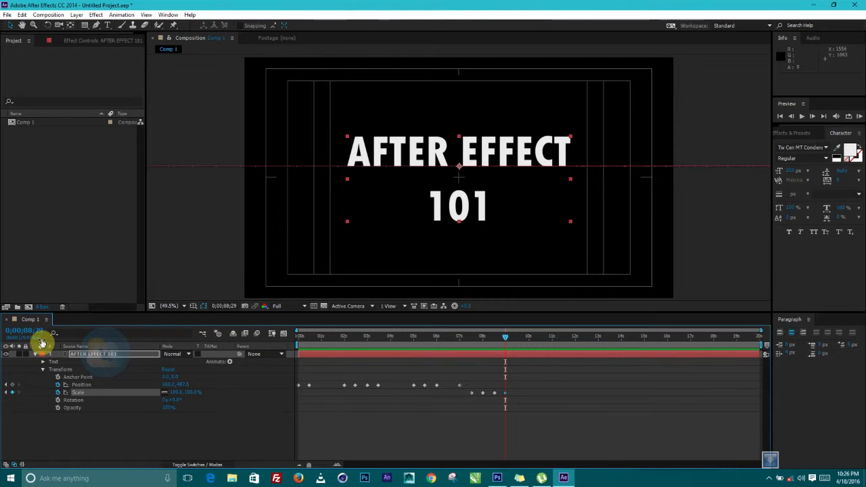
{"action": "left_click", "coordinate": [57, 407]}
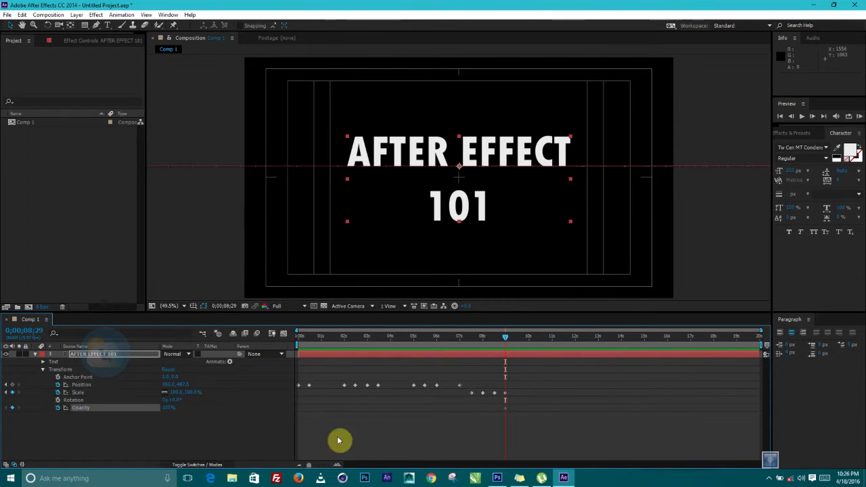
Keyframe the text's Opacity to 0% at 0;00;09;04 and 100% at 0;00;09;09, and check the blink in a RAM preview
{"action": "left_click", "coordinate": [507, 340]}
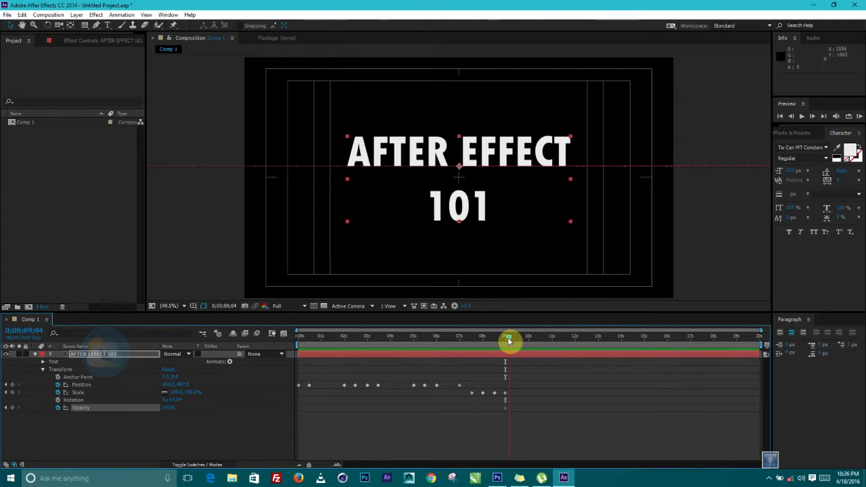
{"action": "left_click_drag", "start_coordinate": [179, 407], "coordinate": [37, 423]}
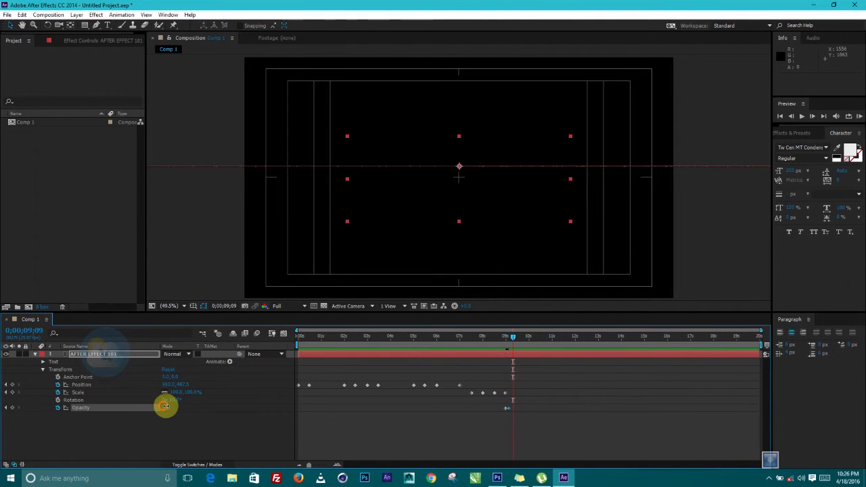
{"action": "left_click_drag", "start_coordinate": [165, 405], "coordinate": [383, 411]}
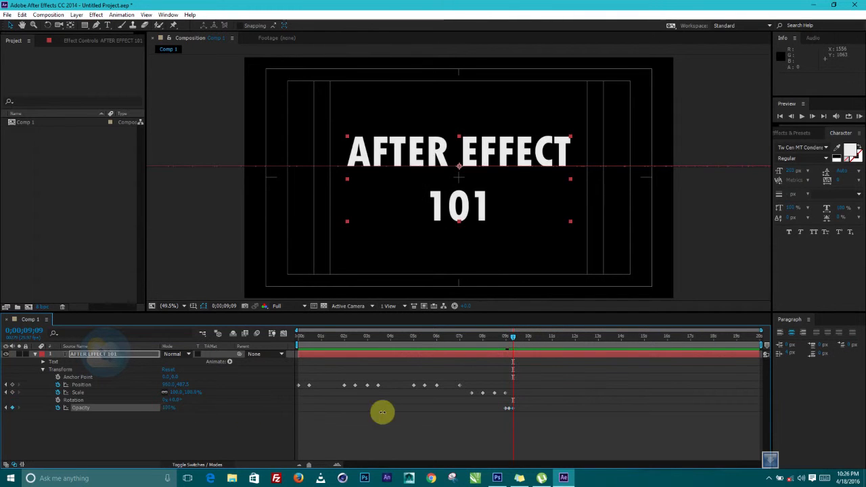
{"action": "left_click", "coordinate": [859, 117]}
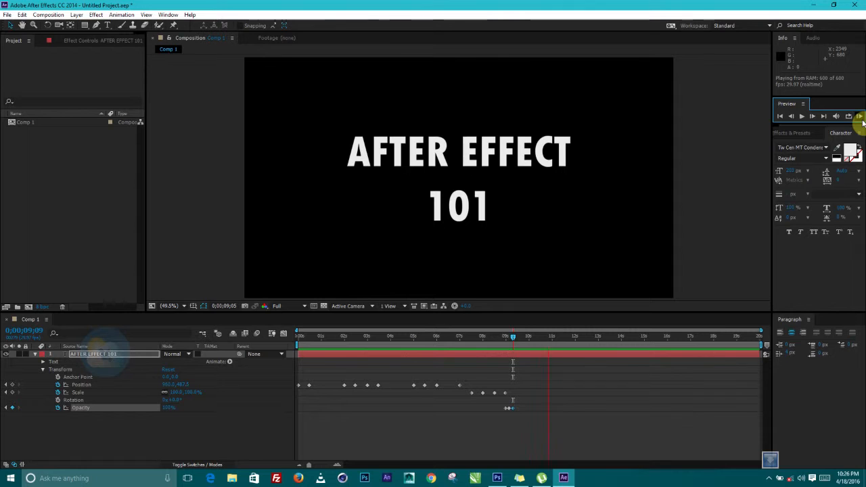
{"action": "left_click", "coordinate": [859, 117]}
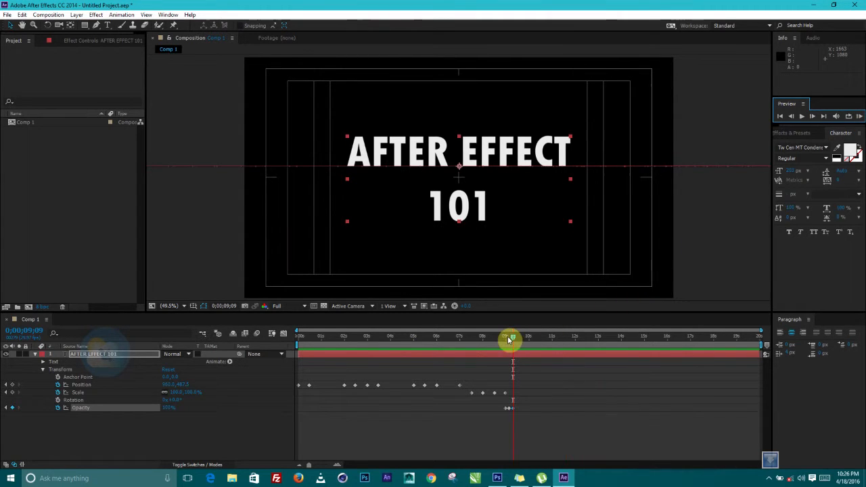
Examine the text layer's Path Options and More Options, undoing a trial Grouping Alignment change, and collapse the Text properties
{"action": "left_click", "coordinate": [42, 370]}
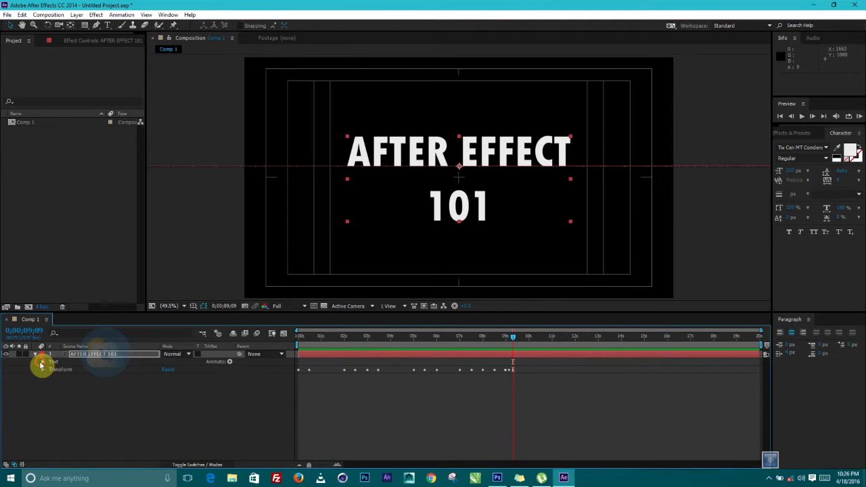
{"action": "left_click", "coordinate": [41, 365]}
{"action": "left_click", "coordinate": [44, 363]}
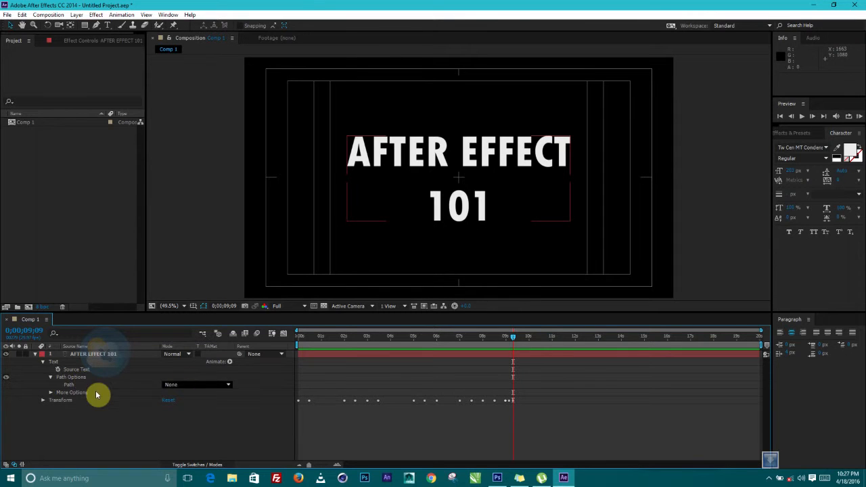
{"action": "left_click", "coordinate": [52, 393]}
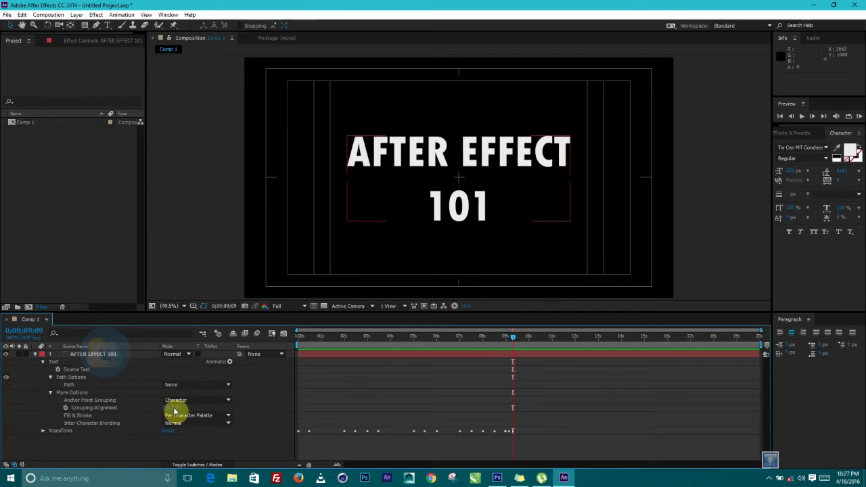
{"action": "left_click_drag", "start_coordinate": [166, 412], "coordinate": [142, 420]}
{"action": "key", "text": "ctrl+z"}
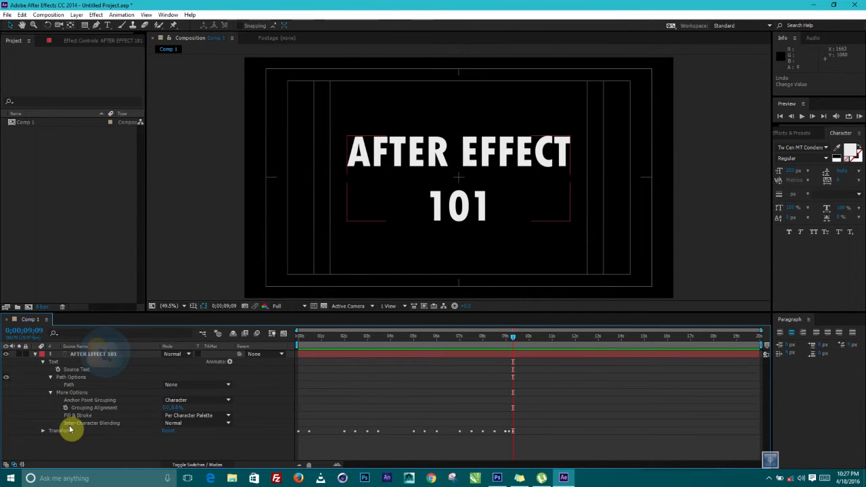
{"action": "left_click", "coordinate": [43, 363]}
{"action": "left_click", "coordinate": [332, 396]}
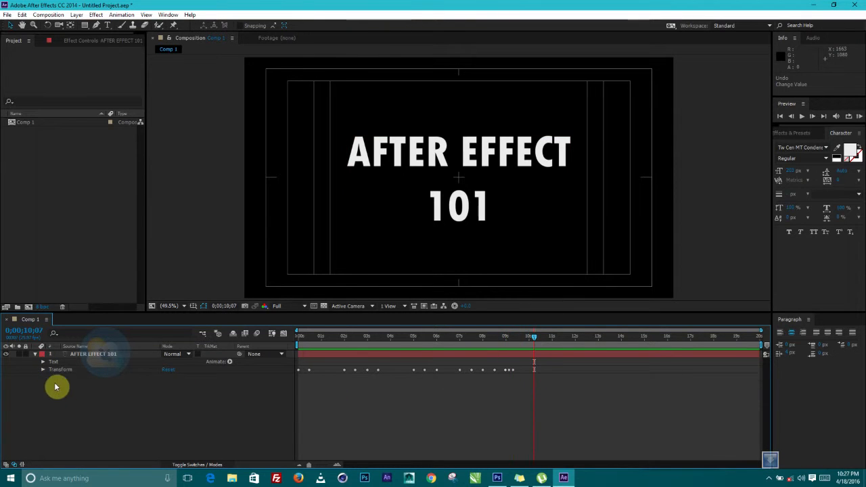
Apply the Slow Fade On animation preset to the text layer at 0;00;09;29 and reveal the layer's keyframes
{"action": "left_click", "coordinate": [89, 354]}
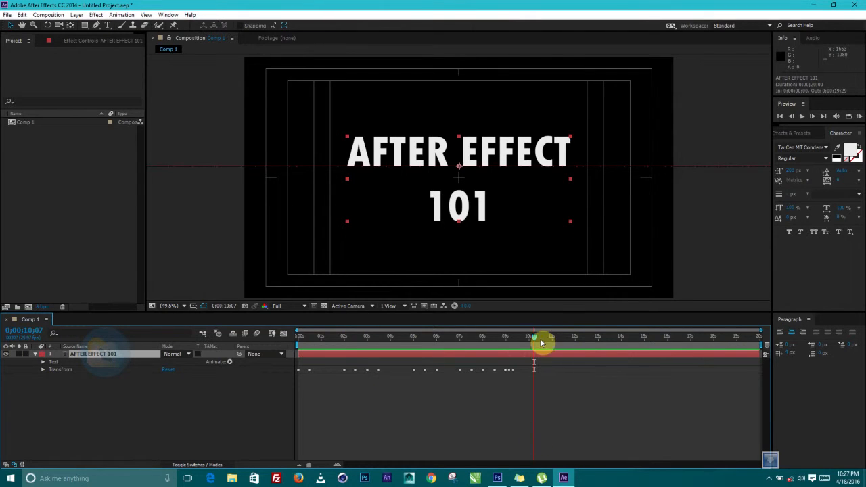
{"action": "left_click_drag", "start_coordinate": [501, 350], "coordinate": [518, 356]}
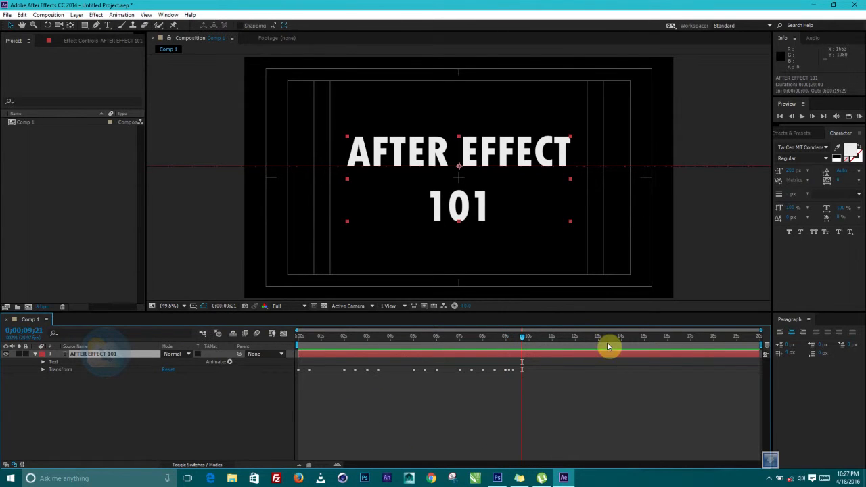
{"action": "left_click", "coordinate": [788, 135]}
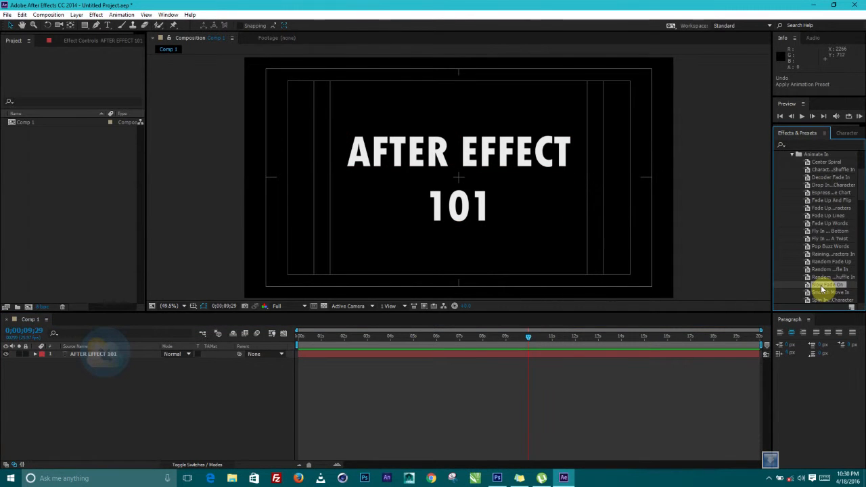
{"action": "left_click_drag", "start_coordinate": [821, 289], "coordinate": [115, 358]}
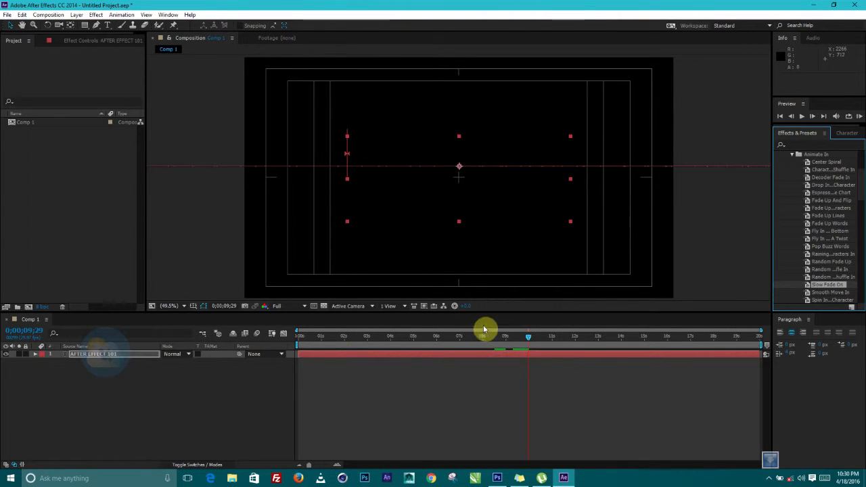
{"action": "mouse_move", "coordinate": [528, 338]}
{"action": "left_mouse_down"}
{"action": "mouse_move", "coordinate": [264, 347]}
{"action": "mouse_move", "coordinate": [527, 341]}
{"action": "left_mouse_up"}
{"action": "key", "text": "u"}
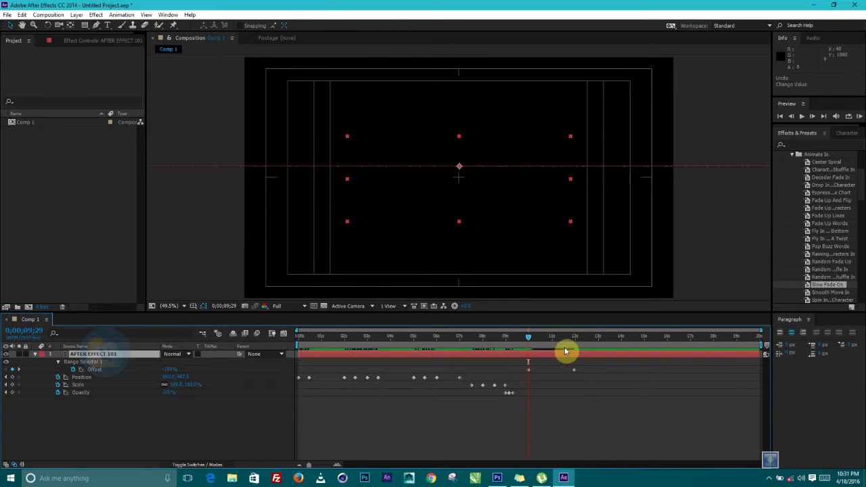
Review the timeline from the start to the preset's fade and add a Range Selector Offset keyframe of 100% at 0;00;00;00
{"action": "left_click_drag", "start_coordinate": [529, 339], "coordinate": [259, 392]}
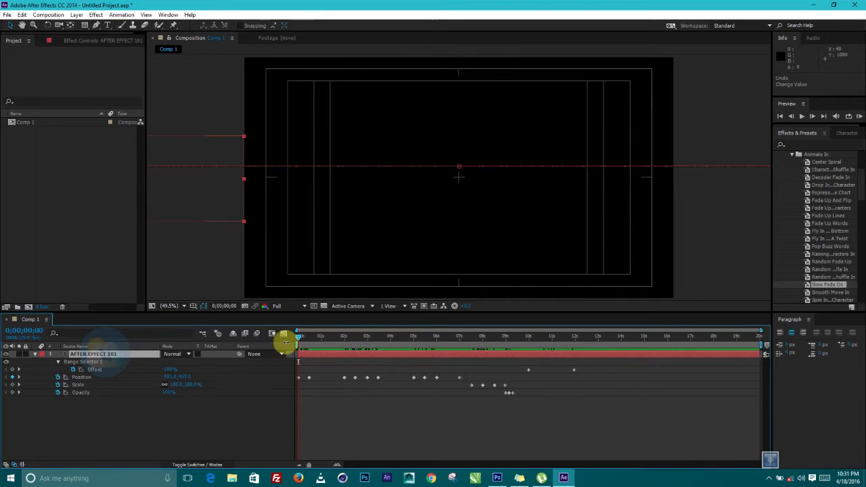
{"action": "left_click_drag", "start_coordinate": [300, 341], "coordinate": [522, 373]}
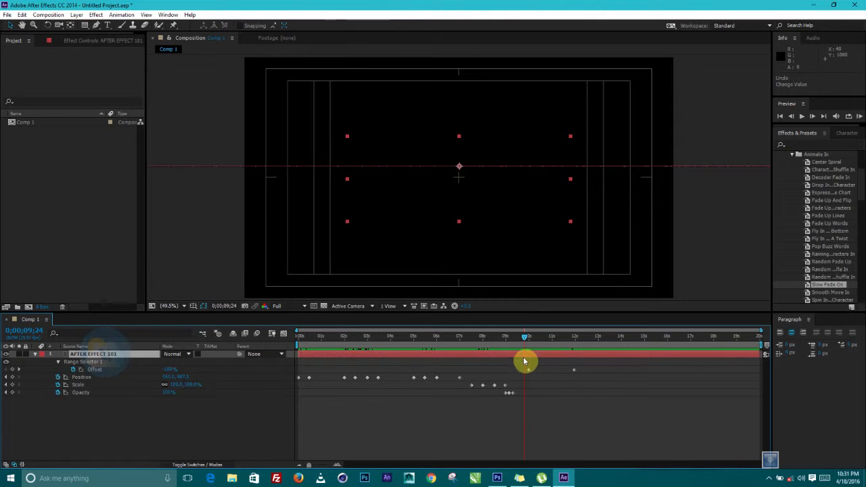
{"action": "left_click_drag", "start_coordinate": [523, 340], "coordinate": [106, 383]}
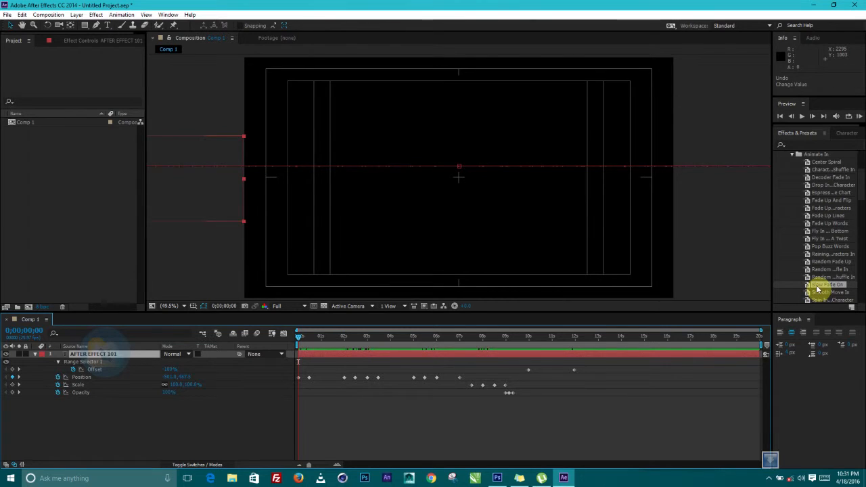
{"action": "left_click_drag", "start_coordinate": [821, 289], "coordinate": [345, 355]}
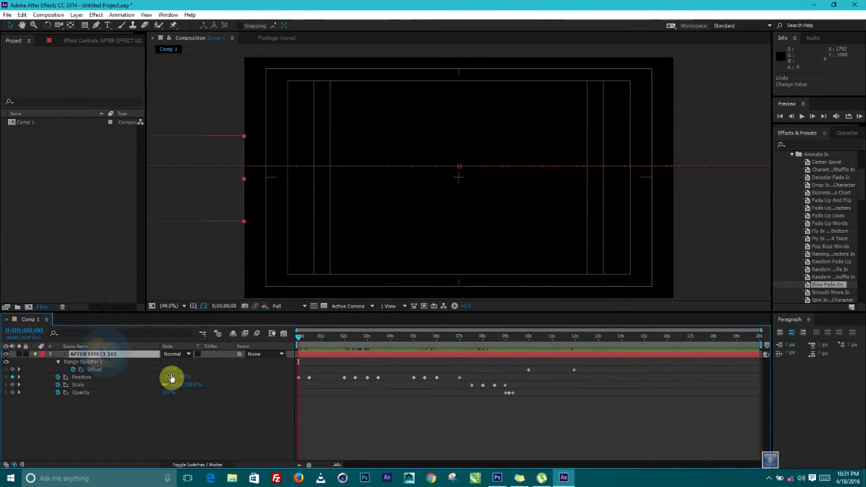
{"action": "left_click_drag", "start_coordinate": [168, 369], "coordinate": [467, 369]}
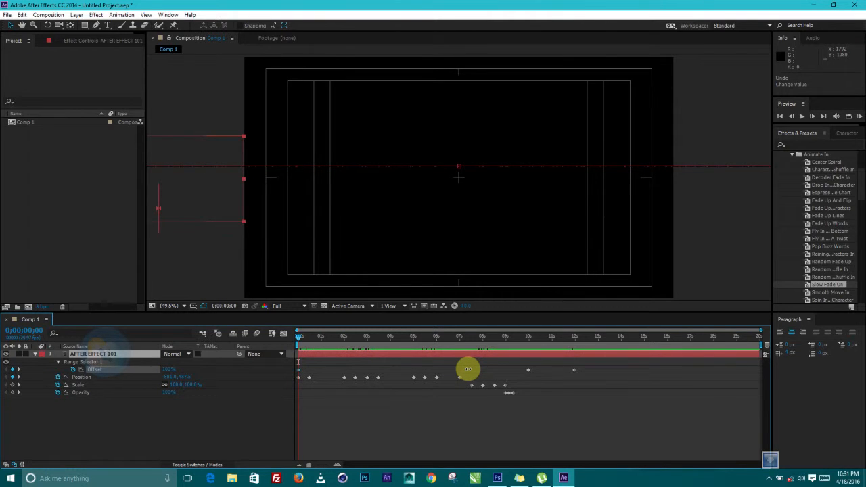
{"action": "left_click", "coordinate": [467, 368]}
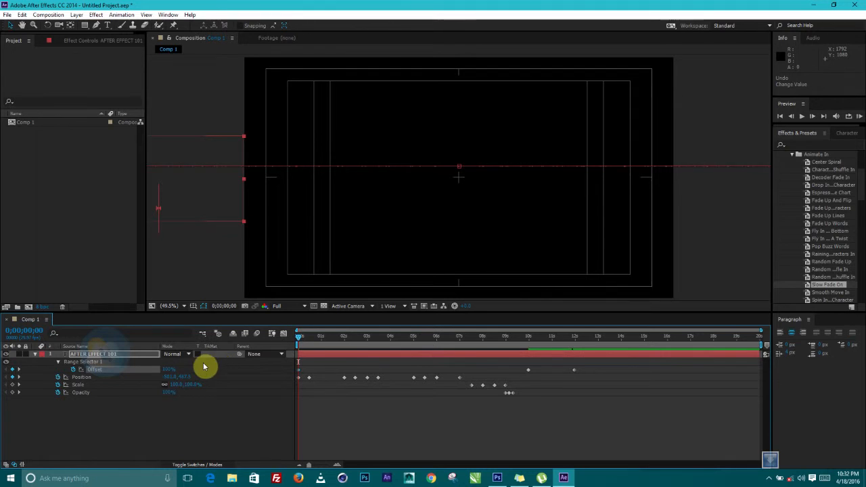
Add a Range Selector Offset keyframe of 100% at 0;00;09;10, just before the fade-in begins
{"action": "left_click_drag", "start_coordinate": [300, 338], "coordinate": [284, 373]}
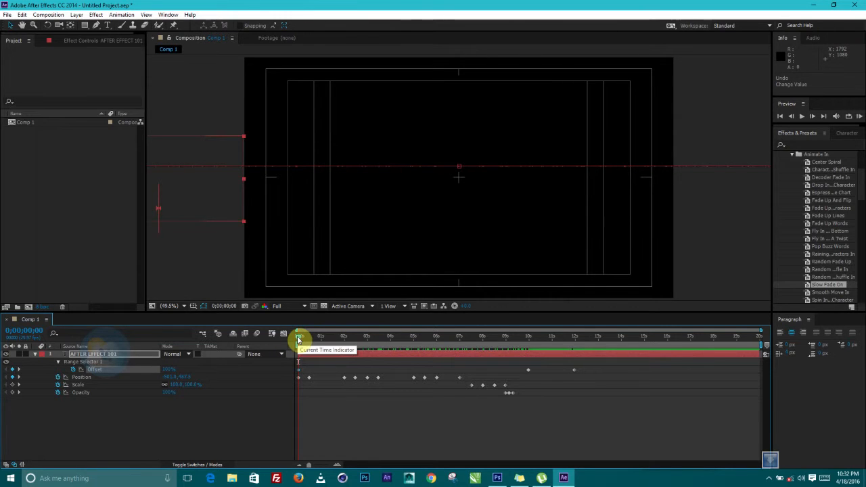
{"action": "left_click_drag", "start_coordinate": [298, 339], "coordinate": [506, 353]}
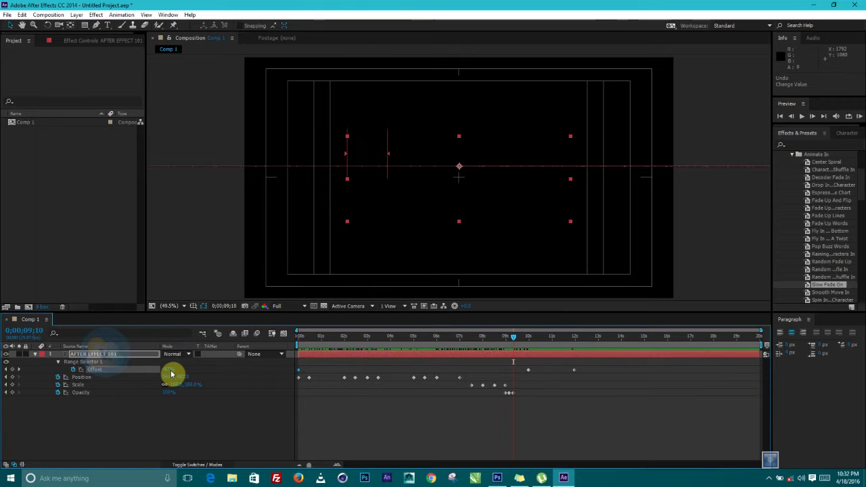
{"action": "left_click_drag", "start_coordinate": [169, 368], "coordinate": [277, 379]}
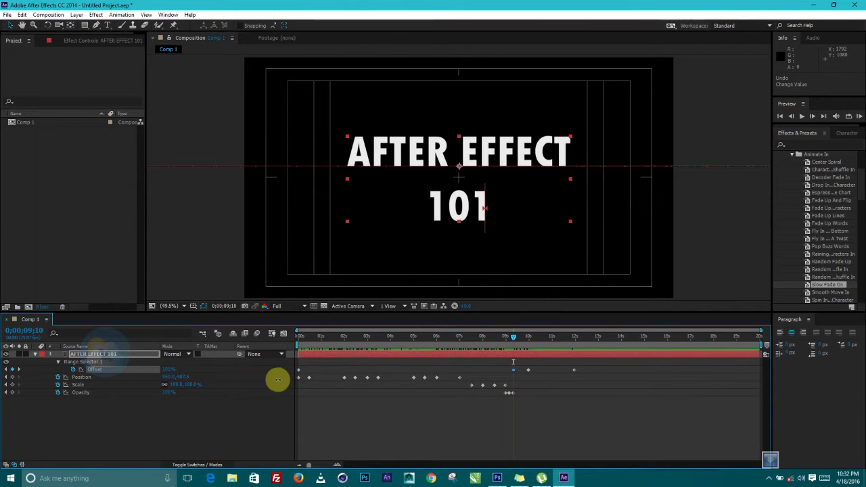
Scrub the animation from the first frame to 0;00;13;02 to check the text and its fade-in
{"action": "key", "text": "Home"}
{"action": "left_click_drag", "start_coordinate": [298, 337], "coordinate": [579, 357]}
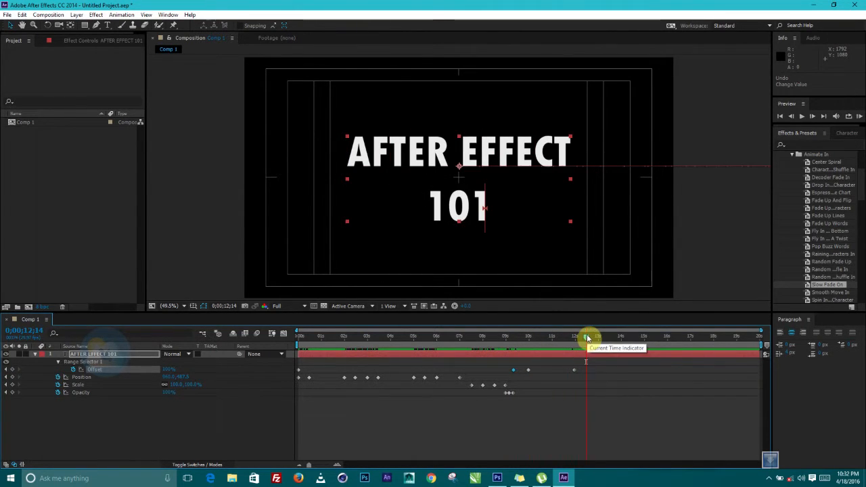
{"action": "left_click_drag", "start_coordinate": [587, 338], "coordinate": [600, 338]}
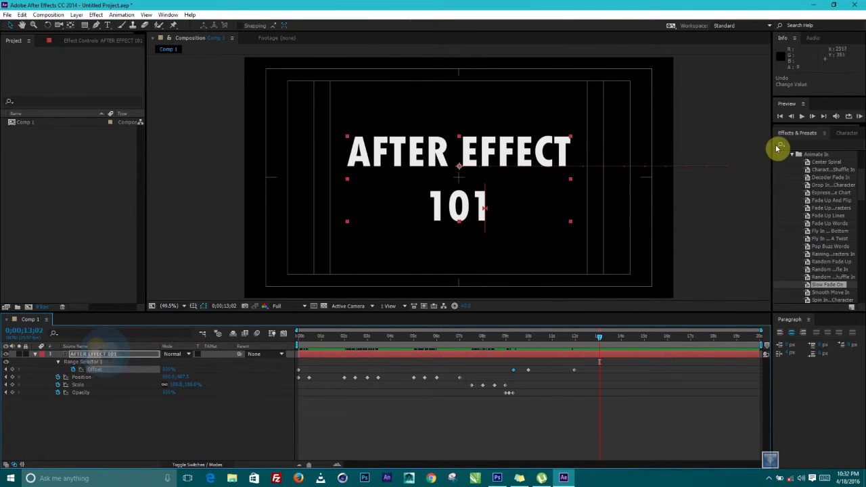
Apply the Stretch Out Each Line preset from the Animate Out presets to the text layer at 0;00;12;25
{"action": "left_click", "coordinate": [791, 154]}
{"action": "left_click", "coordinate": [792, 161]}
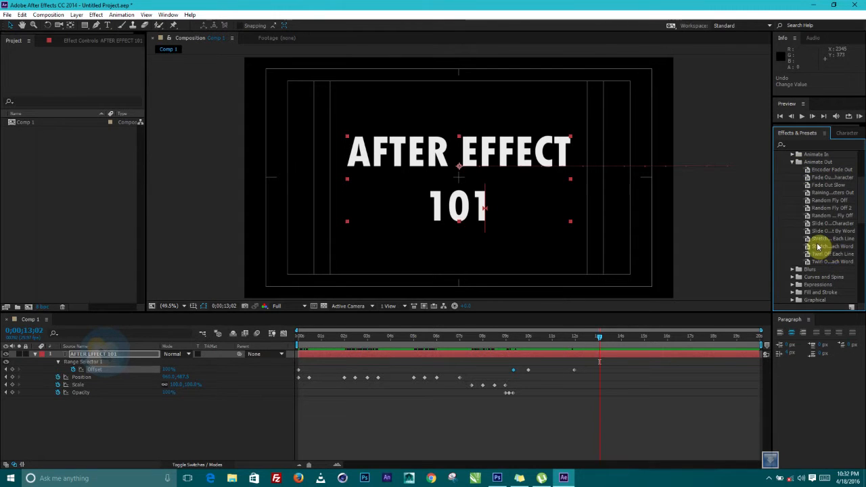
{"action": "mouse_move", "coordinate": [818, 244]}
{"action": "left_mouse_down"}
{"action": "mouse_move", "coordinate": [648, 324]}
{"action": "mouse_move", "coordinate": [825, 245]}
{"action": "left_mouse_up"}
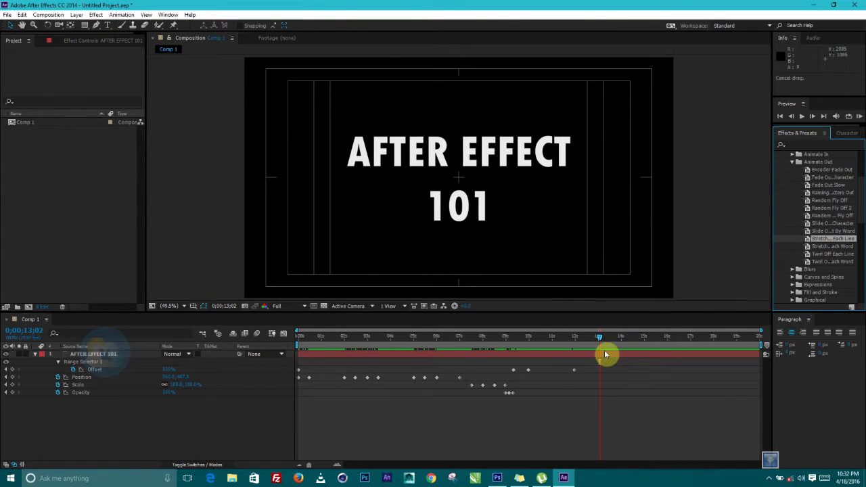
{"action": "left_click_drag", "start_coordinate": [598, 340], "coordinate": [421, 347]}
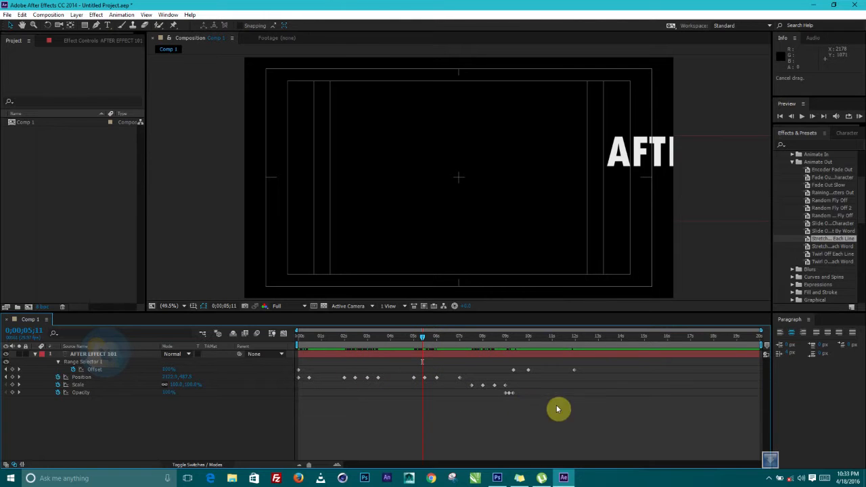
{"action": "left_click_drag", "start_coordinate": [551, 402], "coordinate": [295, 367]}
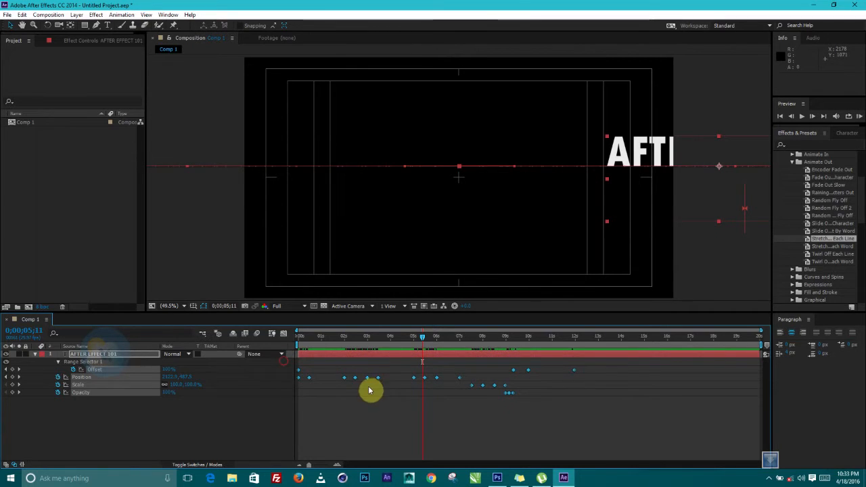
{"action": "mouse_move", "coordinate": [422, 343]}
{"action": "left_mouse_down"}
{"action": "mouse_move", "coordinate": [319, 343]}
{"action": "mouse_move", "coordinate": [414, 335]}
{"action": "left_mouse_up"}
{"action": "left_click_drag", "start_coordinate": [464, 334], "coordinate": [594, 329]}
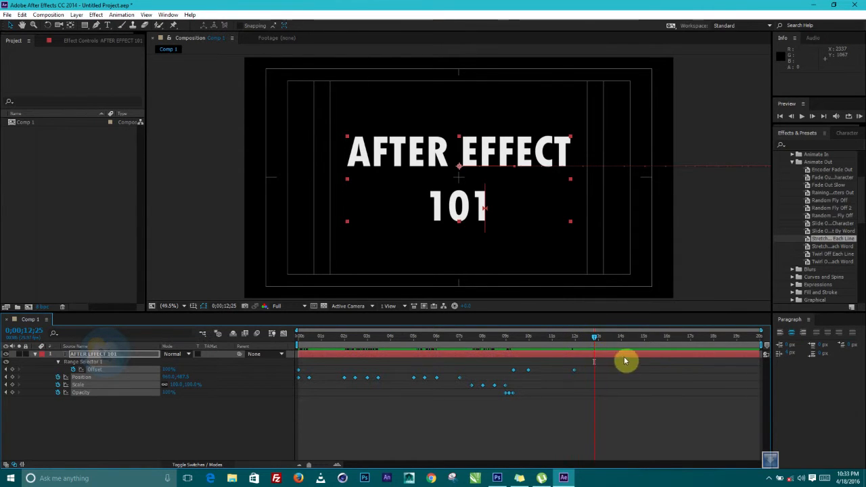
{"action": "left_click_drag", "start_coordinate": [813, 245], "coordinate": [100, 355]}
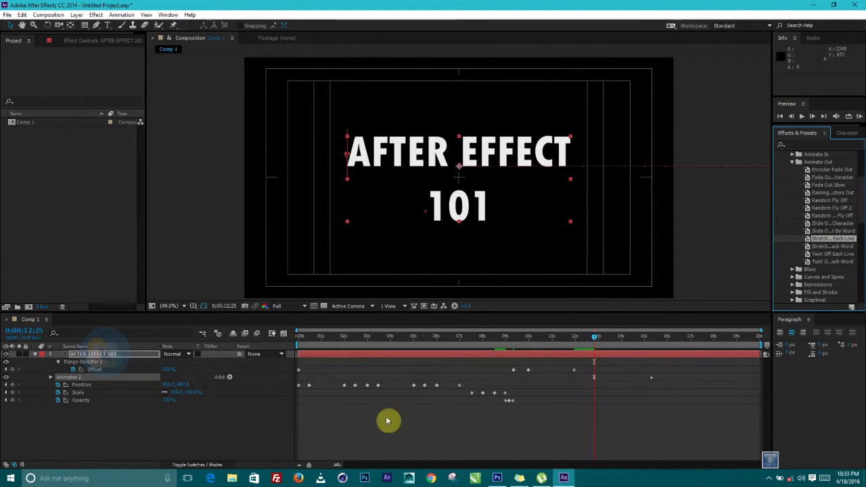
Scrub through the stretch-out animation, return to the first frame and start a RAM preview of the composition
{"action": "left_click_drag", "start_coordinate": [595, 341], "coordinate": [657, 352]}
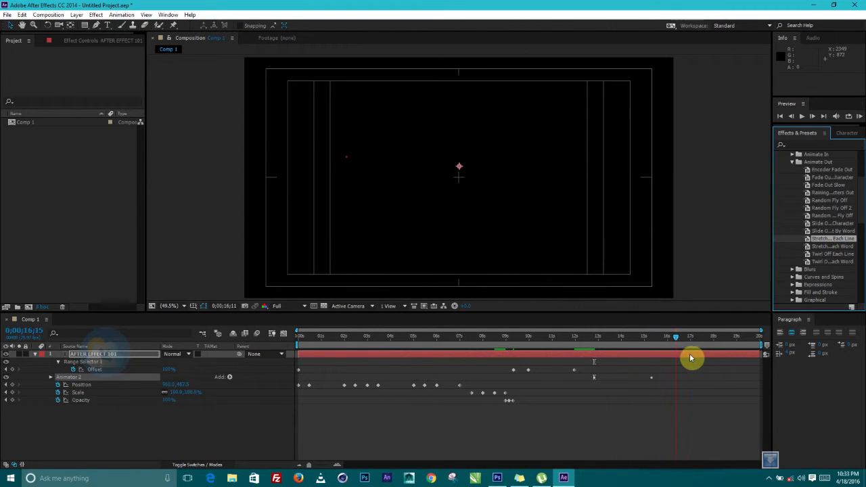
{"action": "left_click_drag", "start_coordinate": [752, 365], "coordinate": [296, 363]}
{"action": "left_click", "coordinate": [859, 116]}
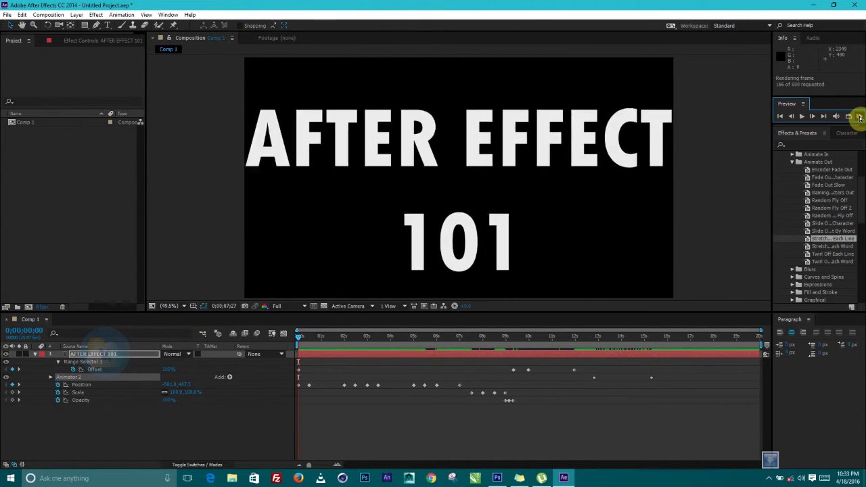